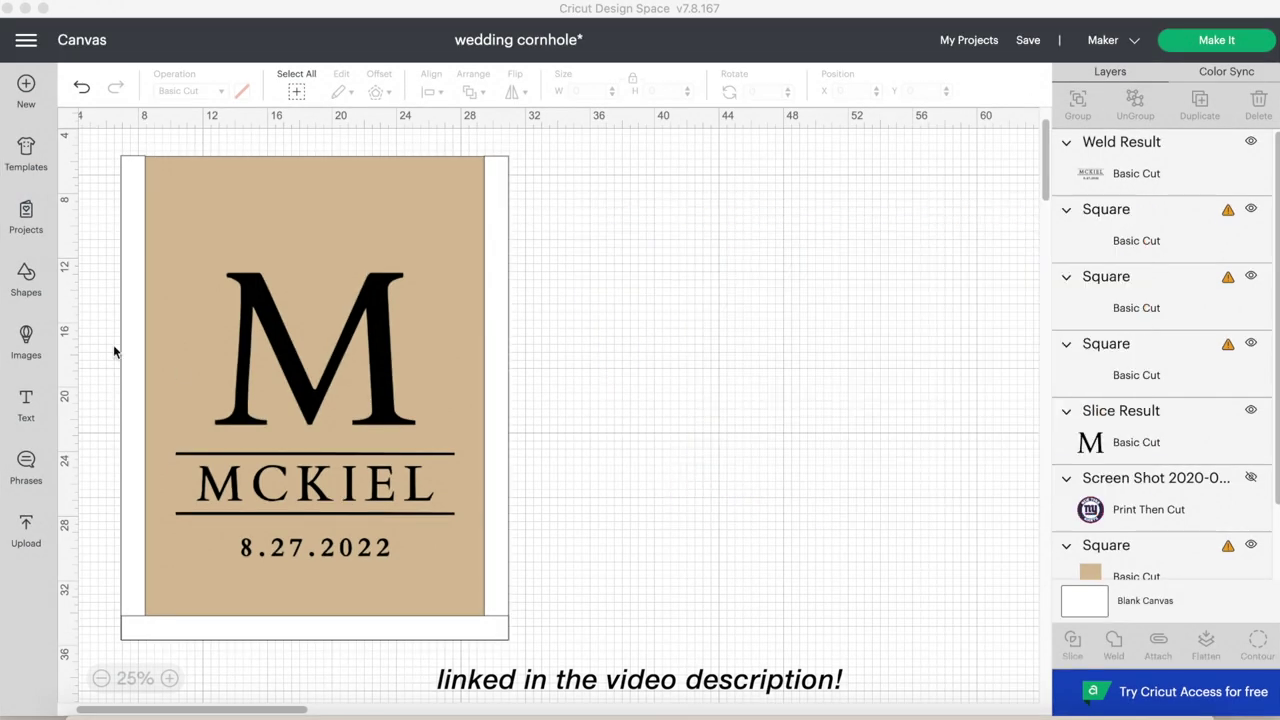
Add a 24 x 30 inch square and line it up beside the first board.
click(36, 287)
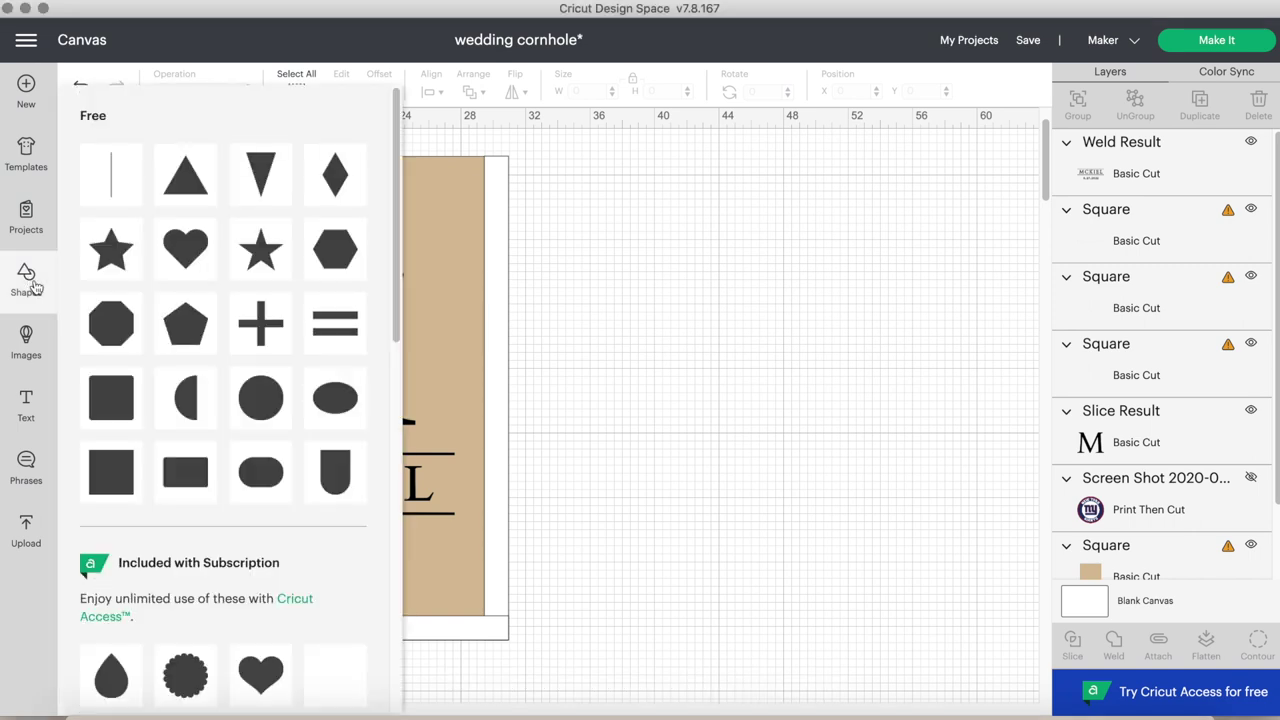
click(118, 468)
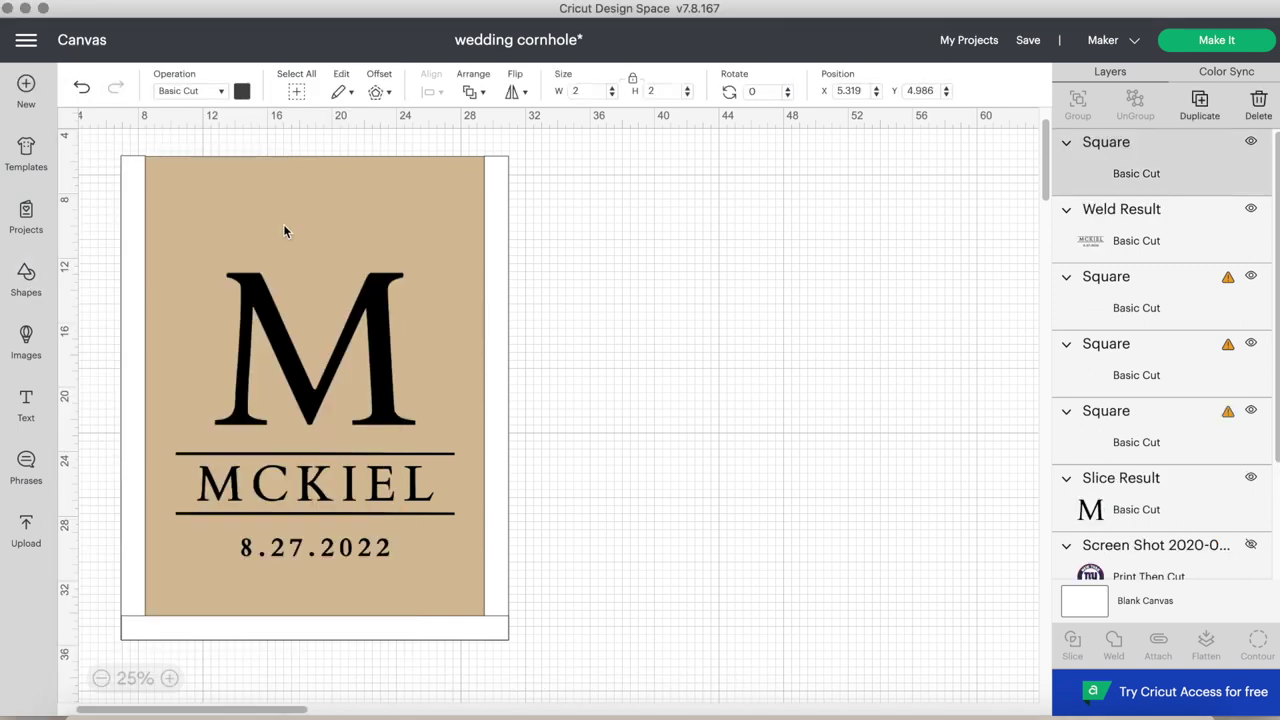
drag(111, 163, 663, 259)
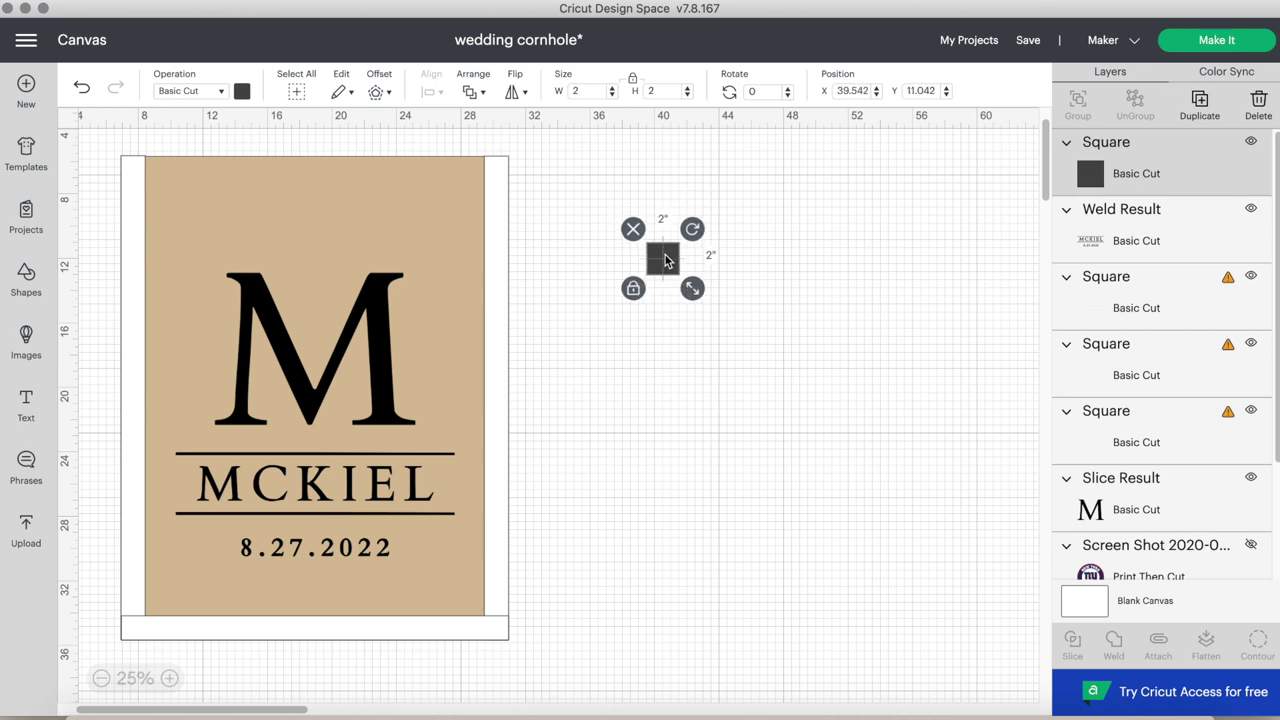
click(589, 93)
text(24)
key(Return)
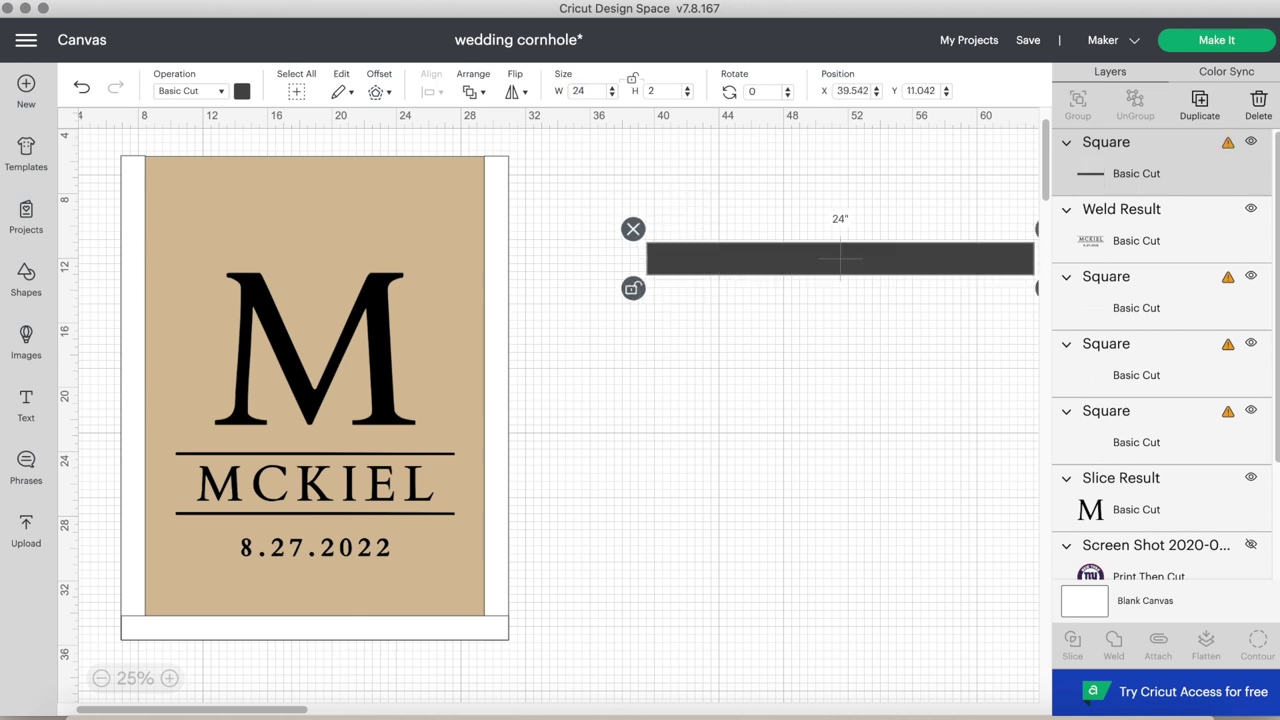
drag(809, 248, 793, 248)
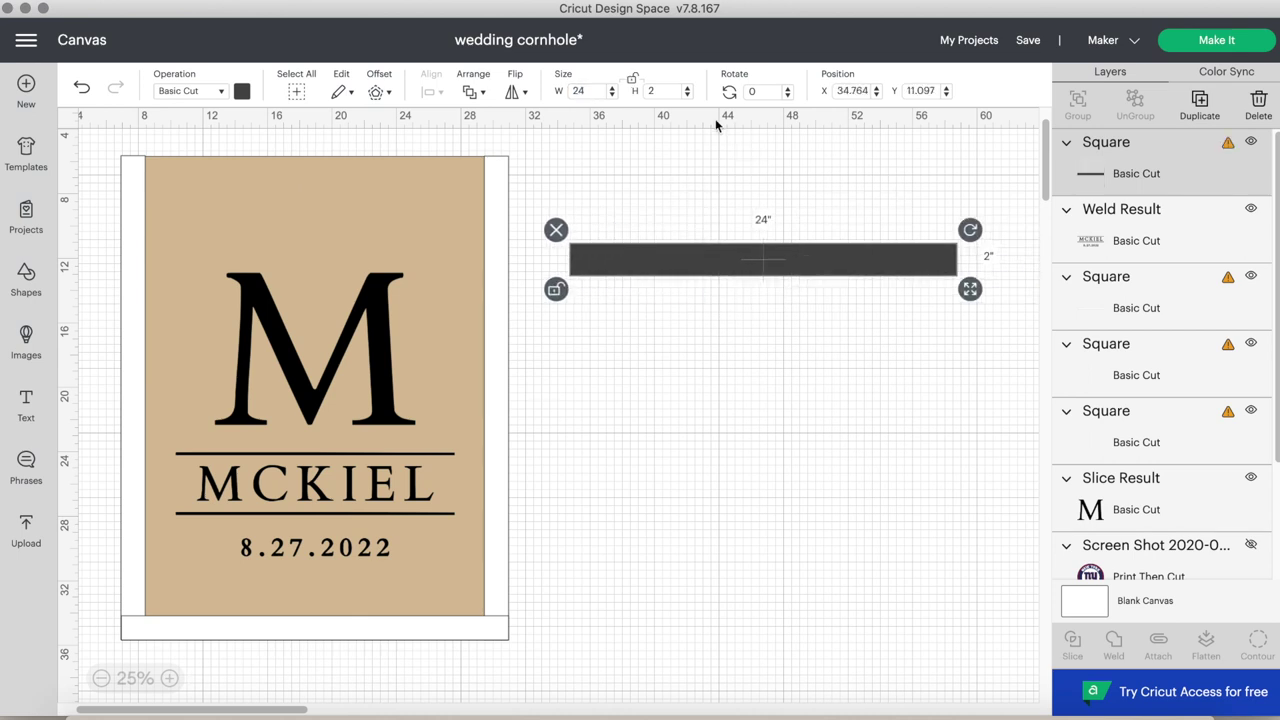
click(660, 91)
text(30)
key(Return)
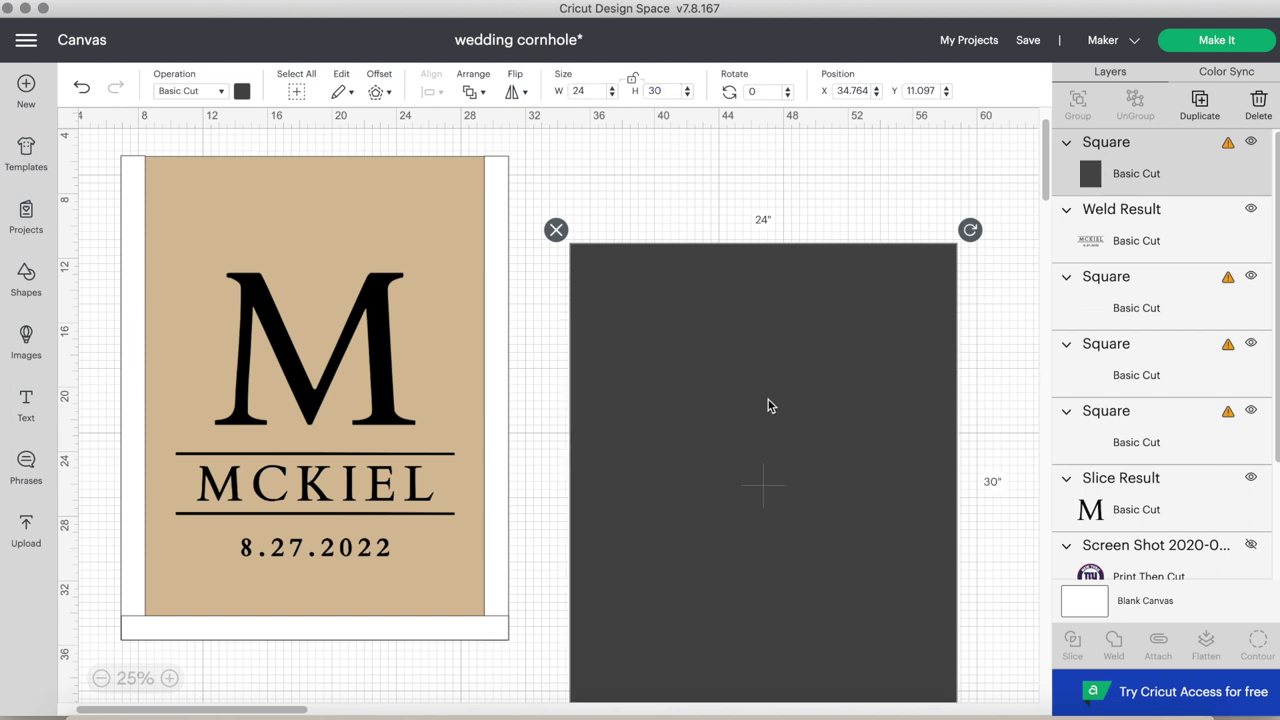
drag(766, 403, 751, 326)
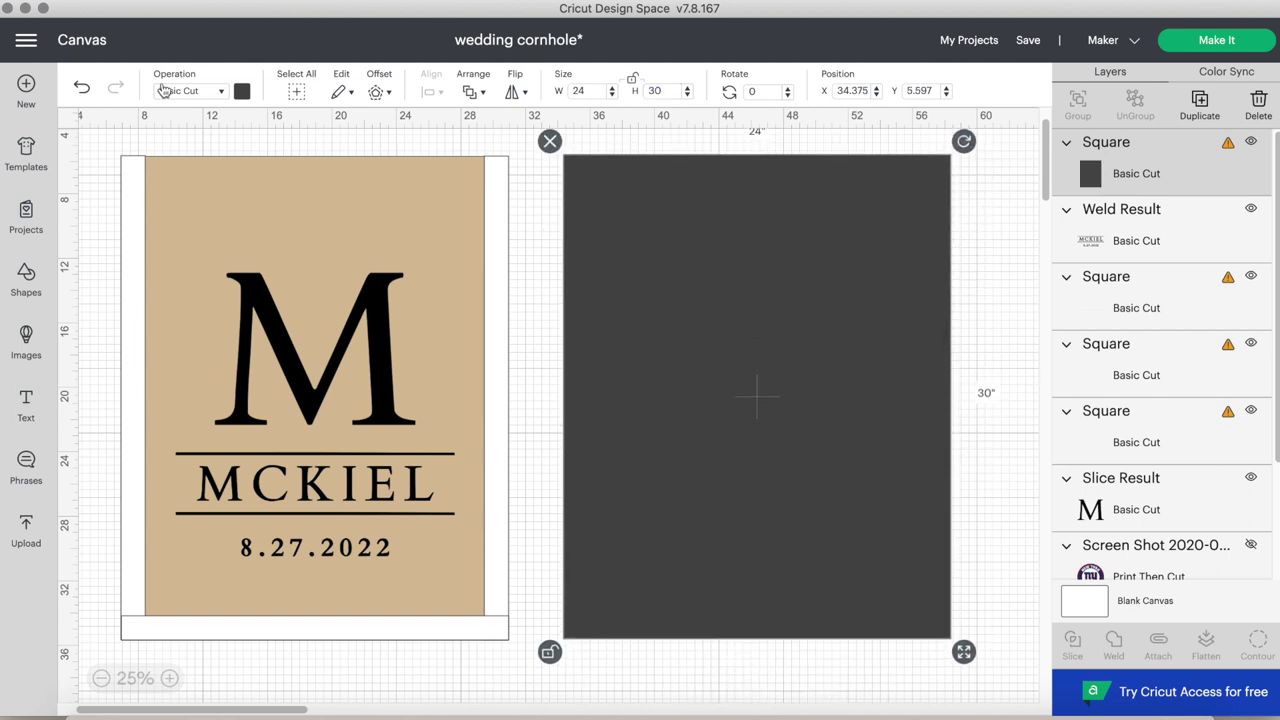
Colour the new board tan to match the first.
click(243, 92)
click(283, 170)
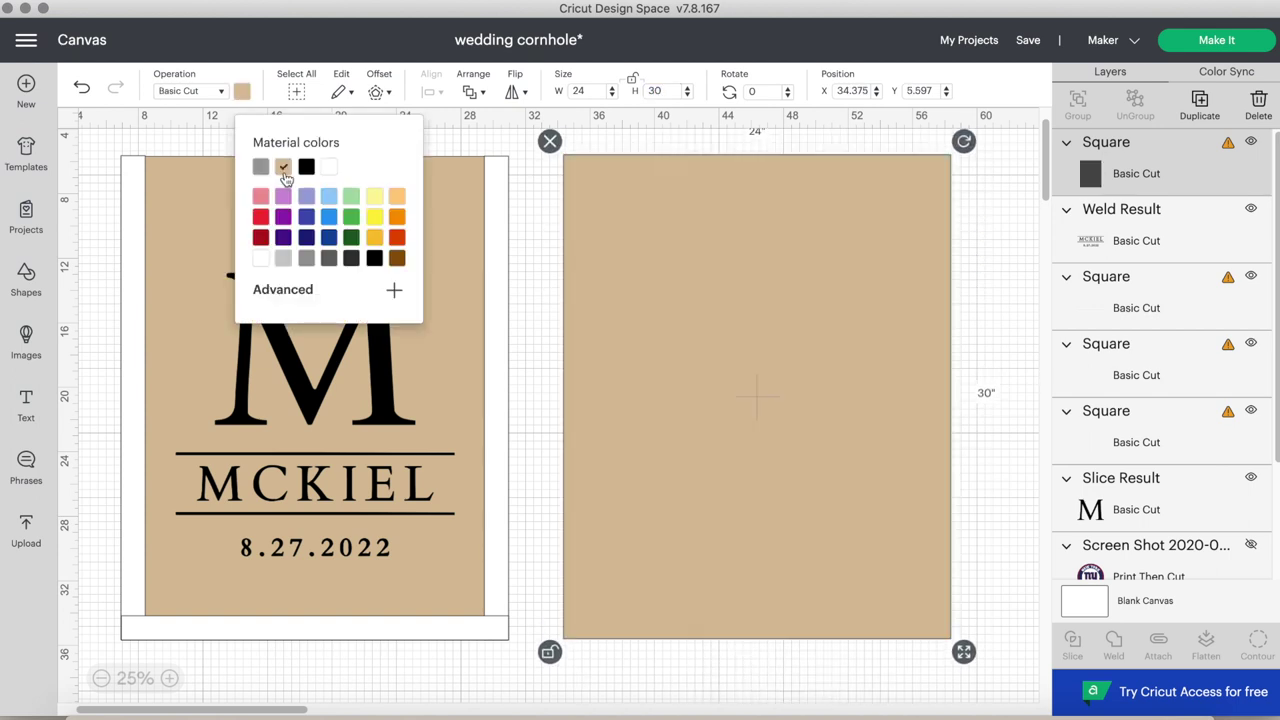
click(393, 289)
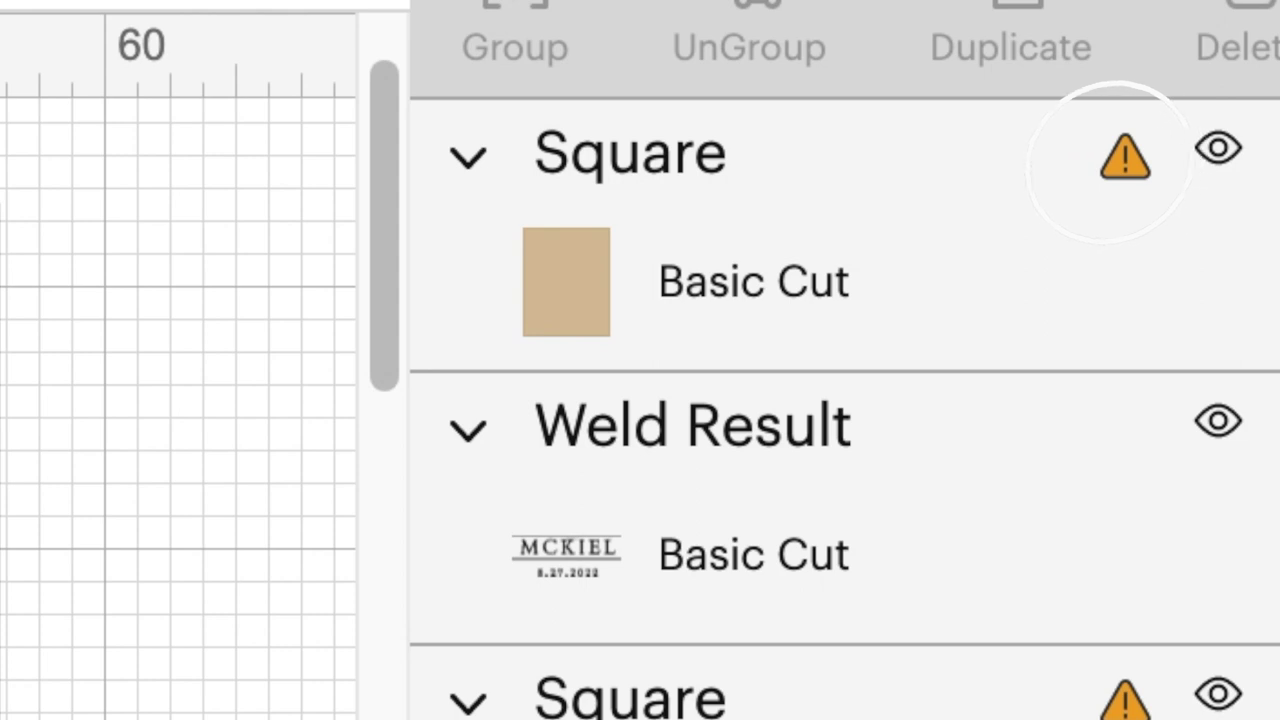
Add another small square onto the second board.
click(26, 280)
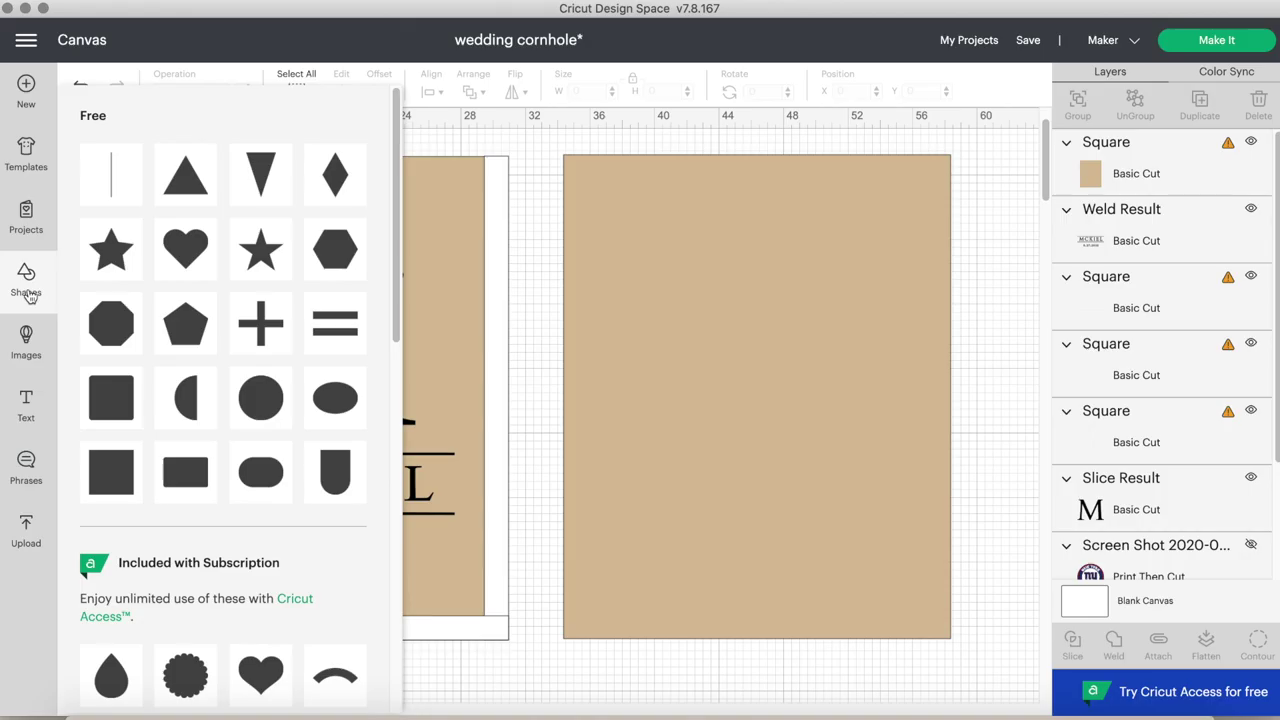
click(116, 485)
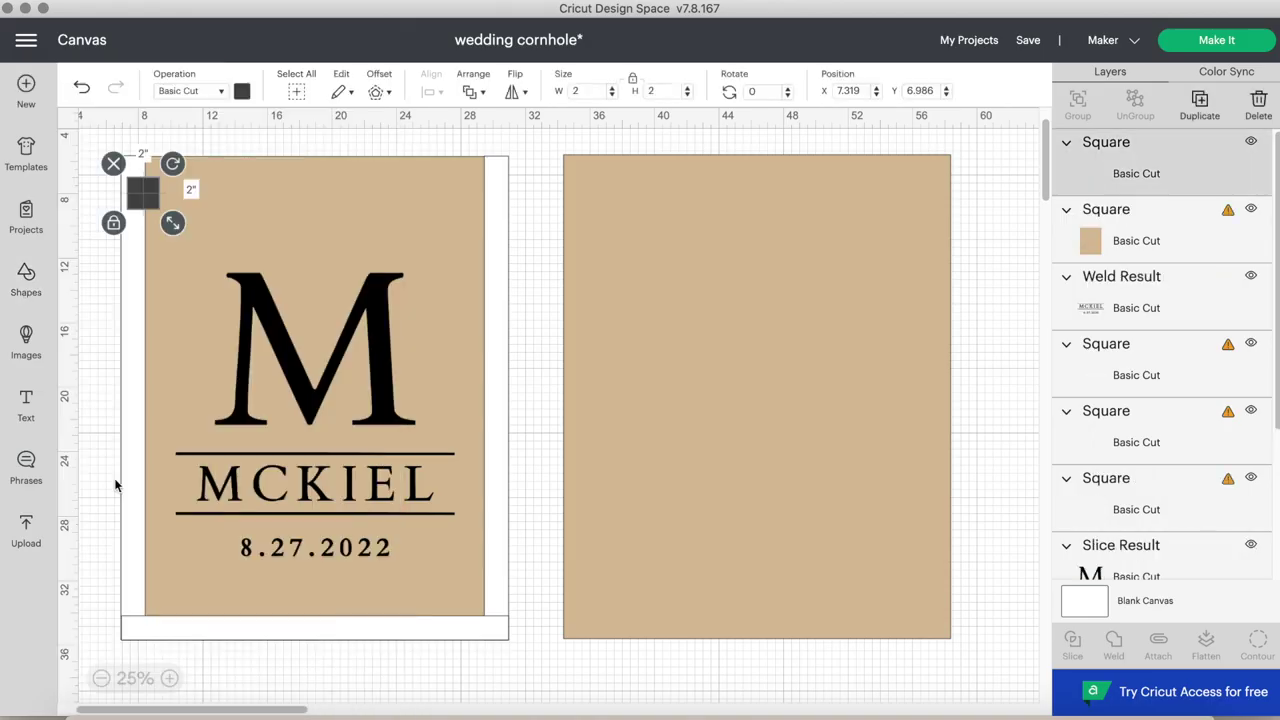
drag(142, 189, 648, 229)
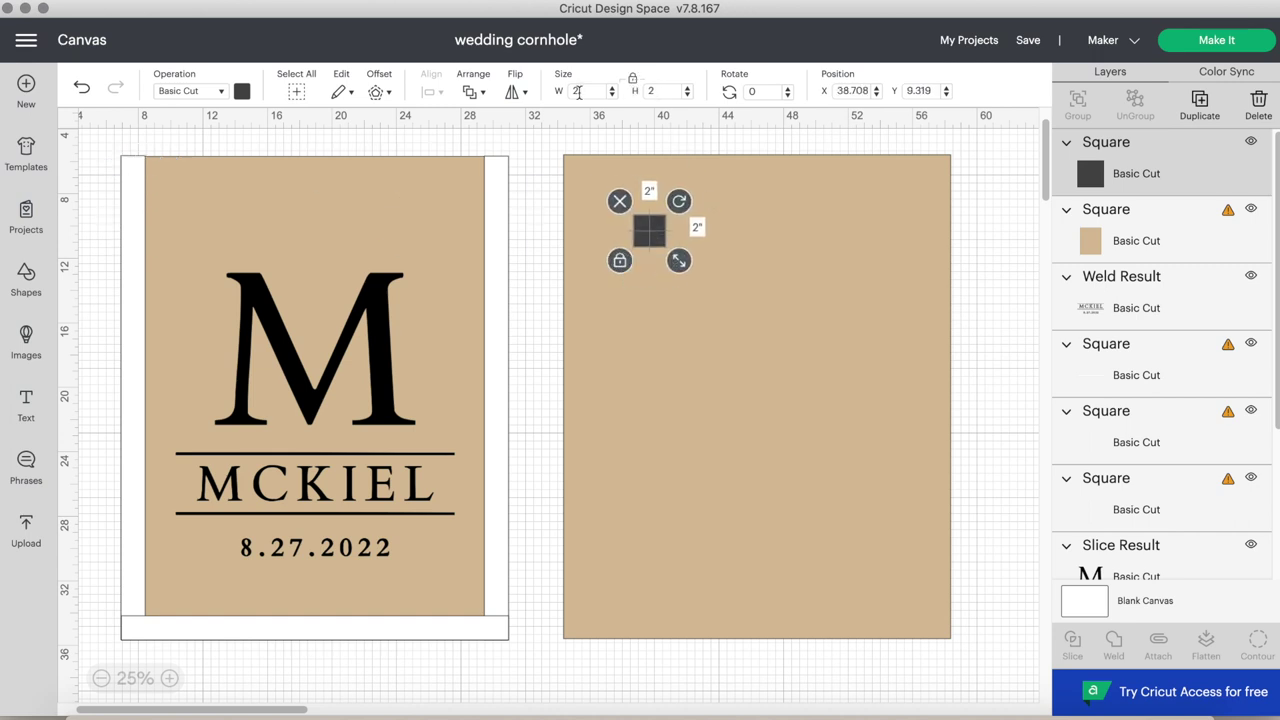
Turn the small square into a white 1.5 x 30 inch bar along the board's left edge.
click(584, 91)
text(1.5)
key(Return)
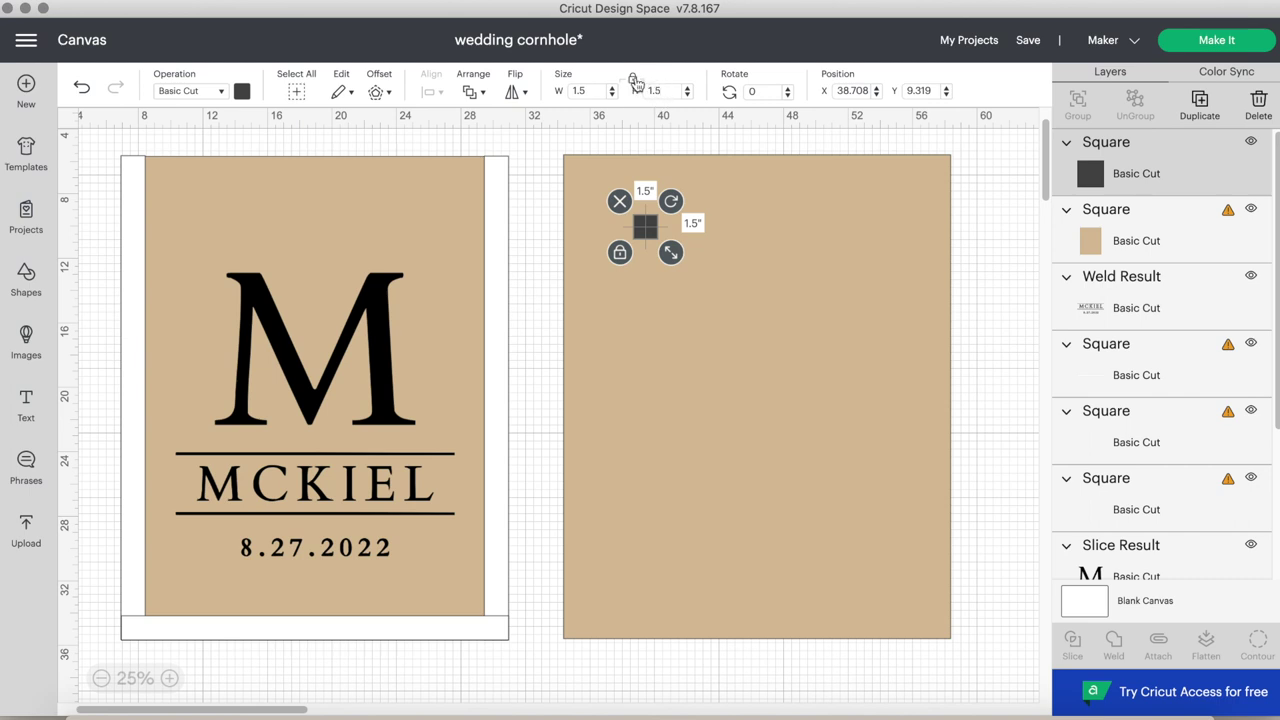
click(633, 79)
double_click(667, 90)
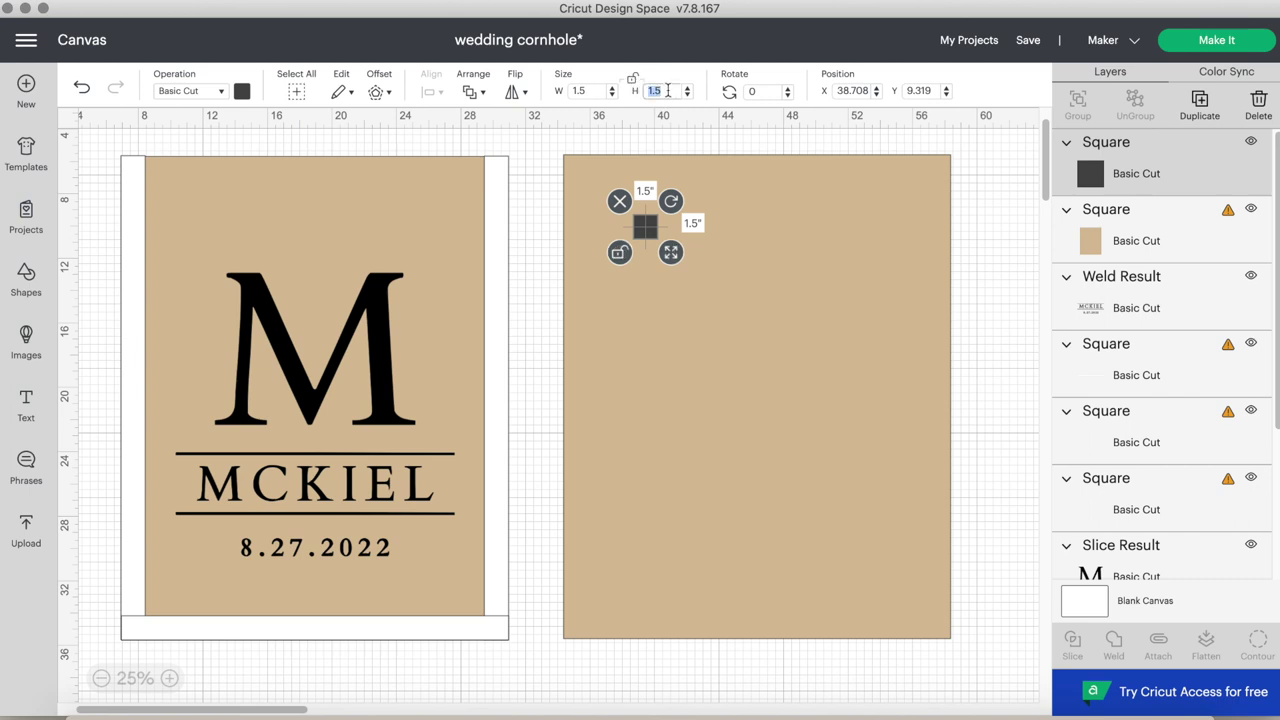
key(Return)
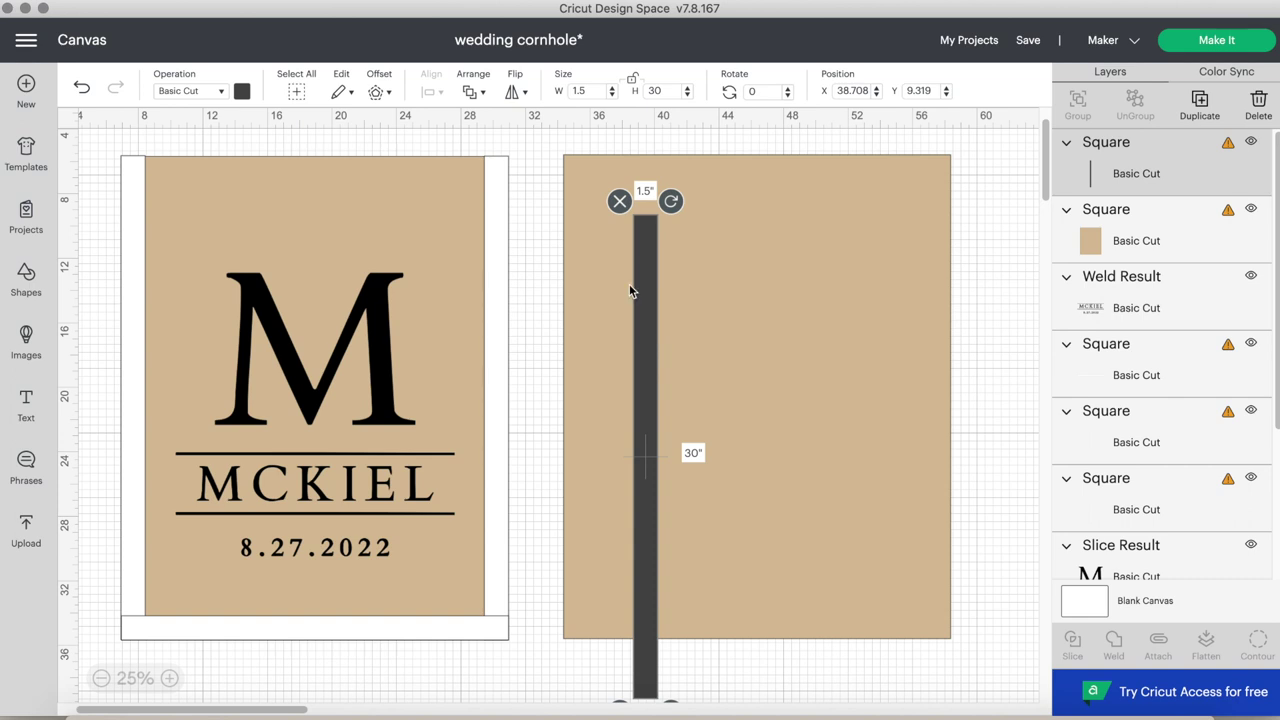
drag(629, 289, 577, 262)
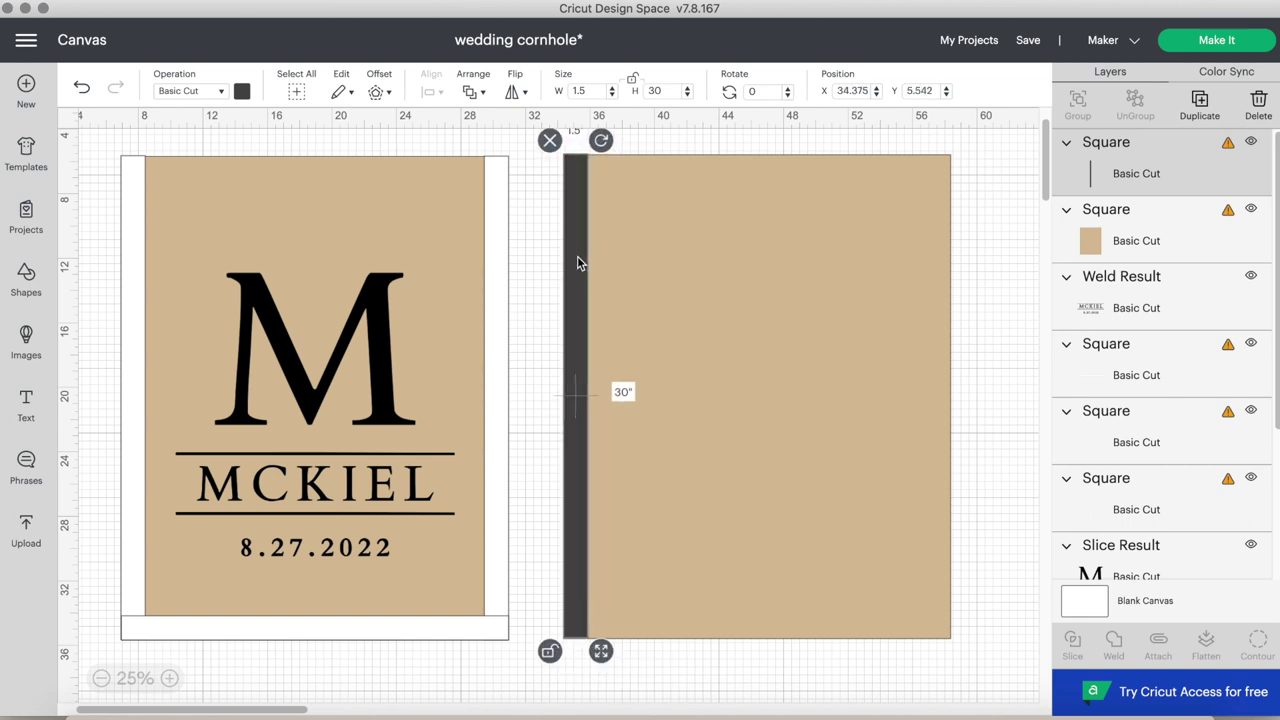
click(243, 92)
click(261, 258)
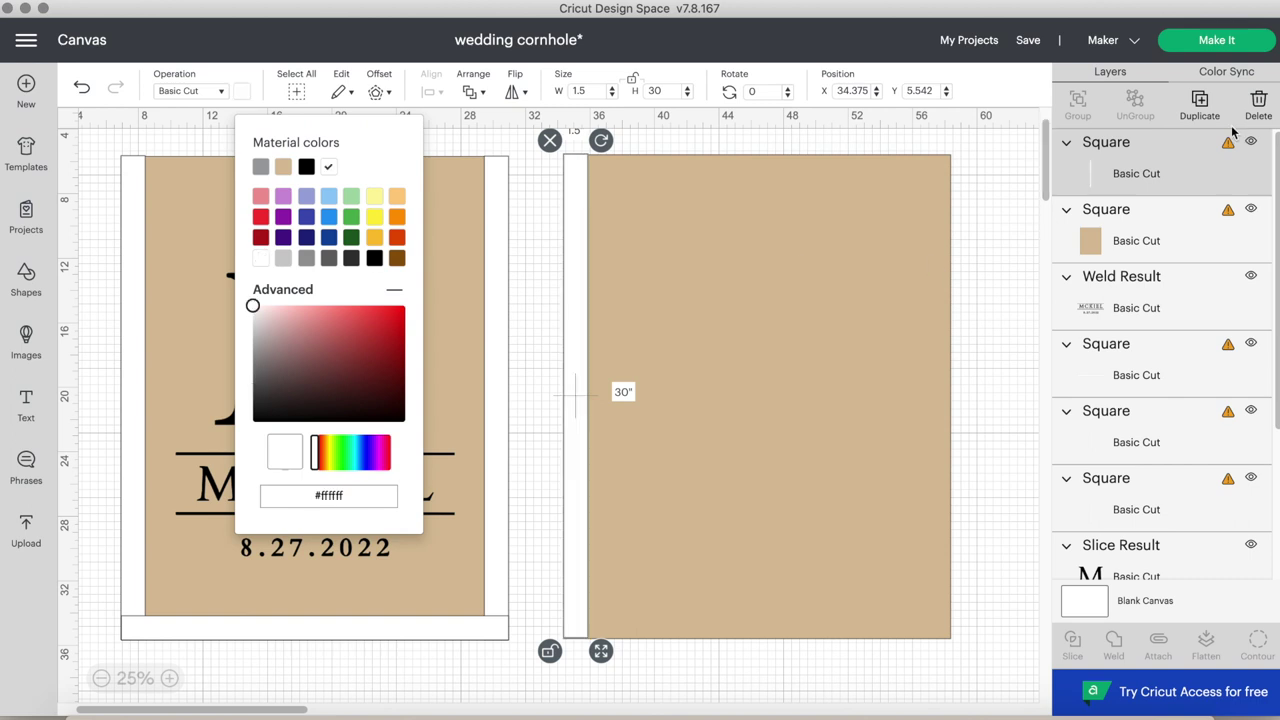
drag(584, 207, 584, 208)
Duplicate the bar to the right edge, and add a 90° rotated 24-inch copy along the bottom.
click(1201, 102)
drag(581, 263, 791, 280)
click(1200, 102)
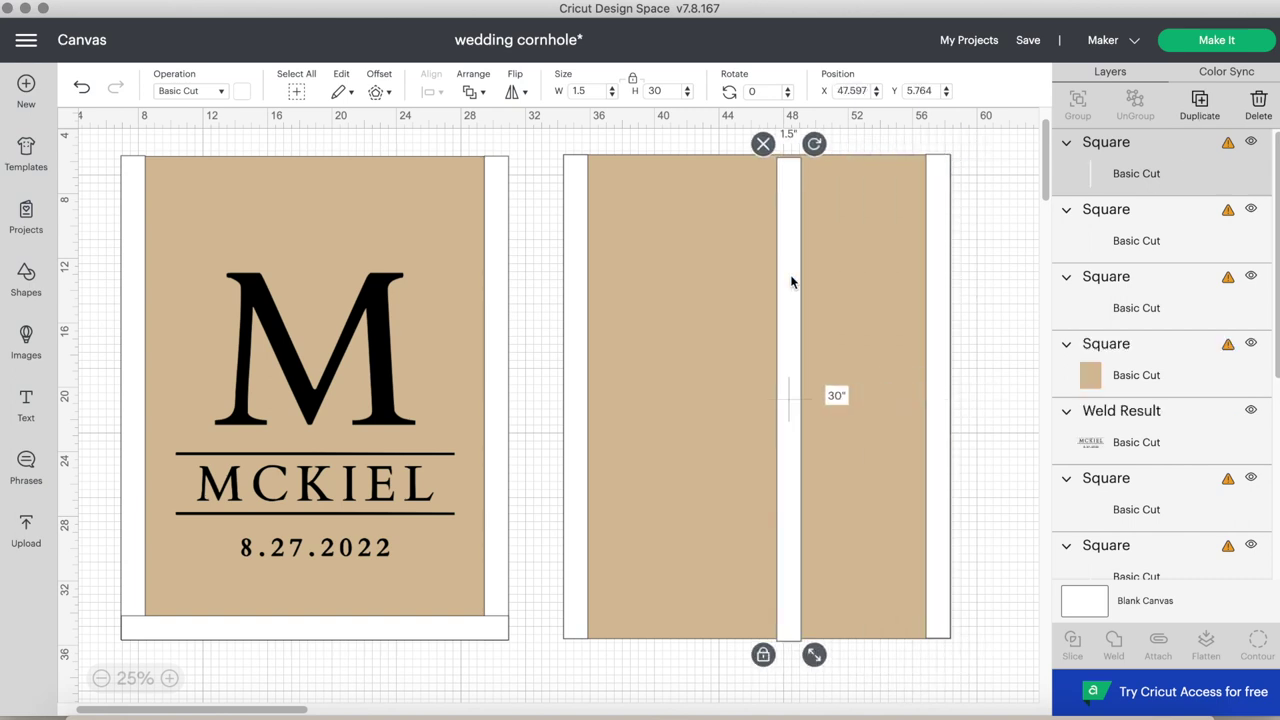
click(760, 91)
text(90)
key(Return)
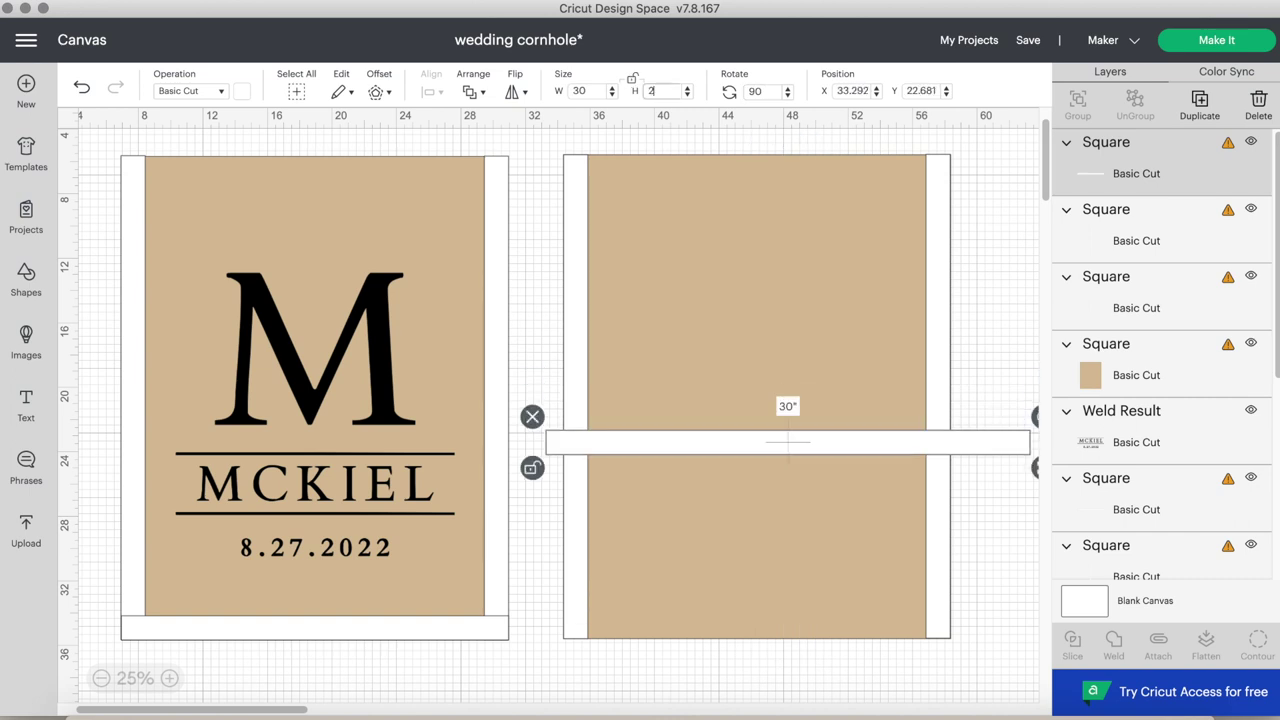
key(Return)
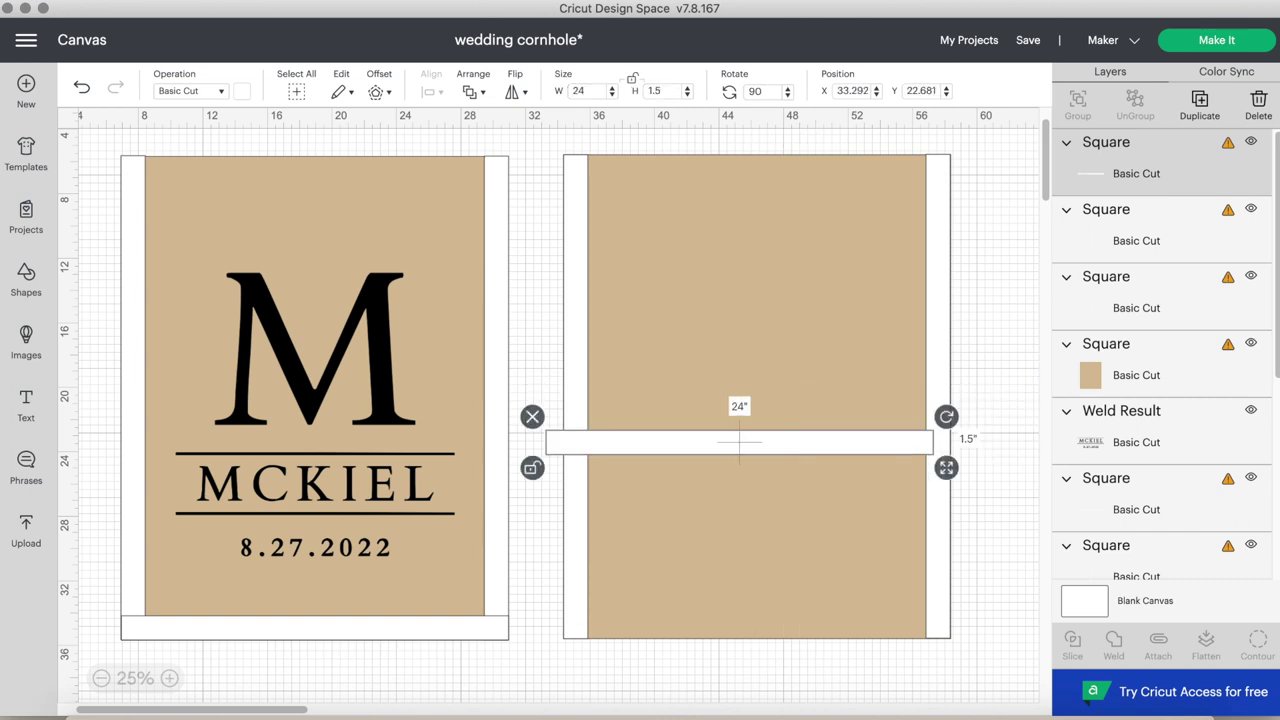
drag(860, 443, 824, 630)
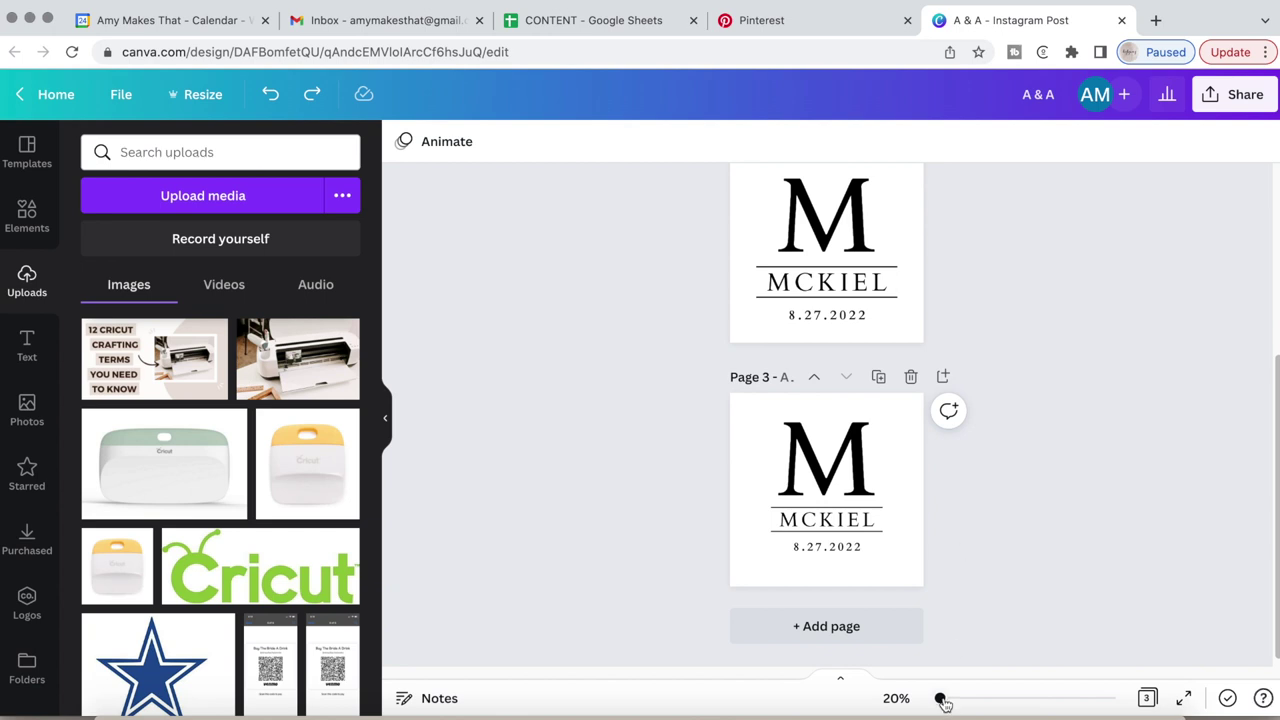
Ungroup the MCKIEL name on Page 2 from its accompanying lines.
drag(943, 703, 934, 699)
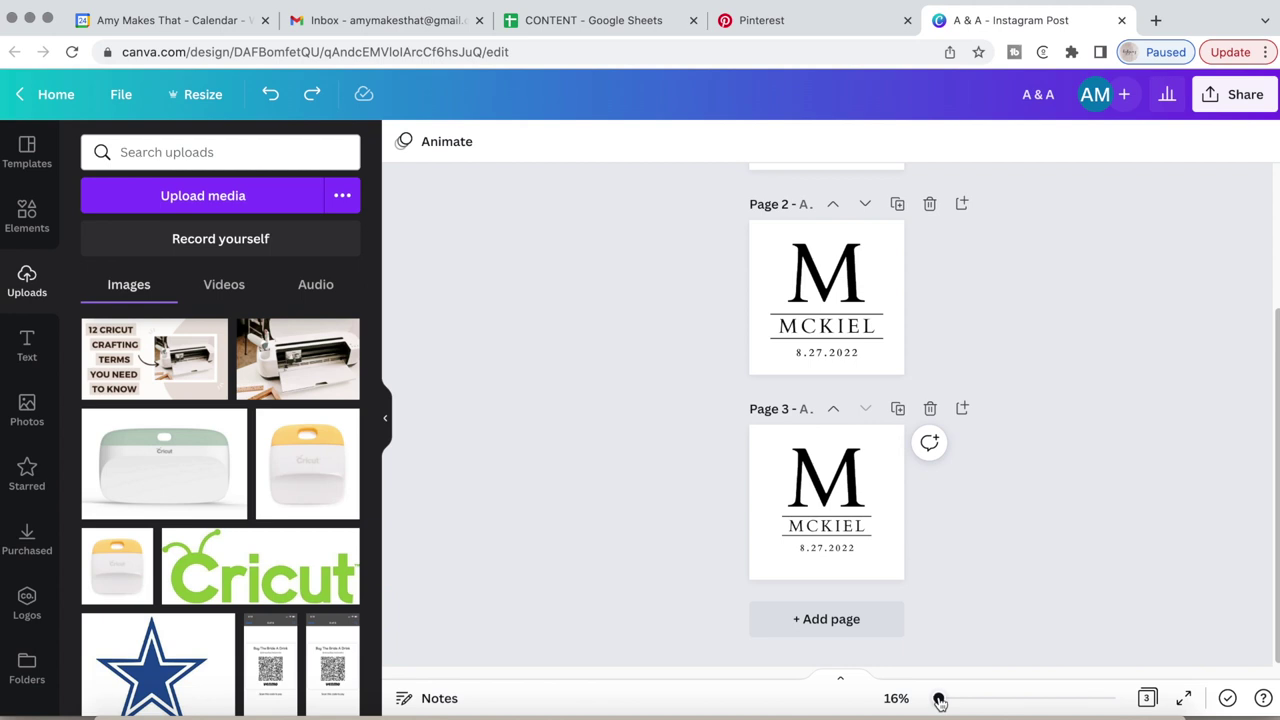
click(847, 283)
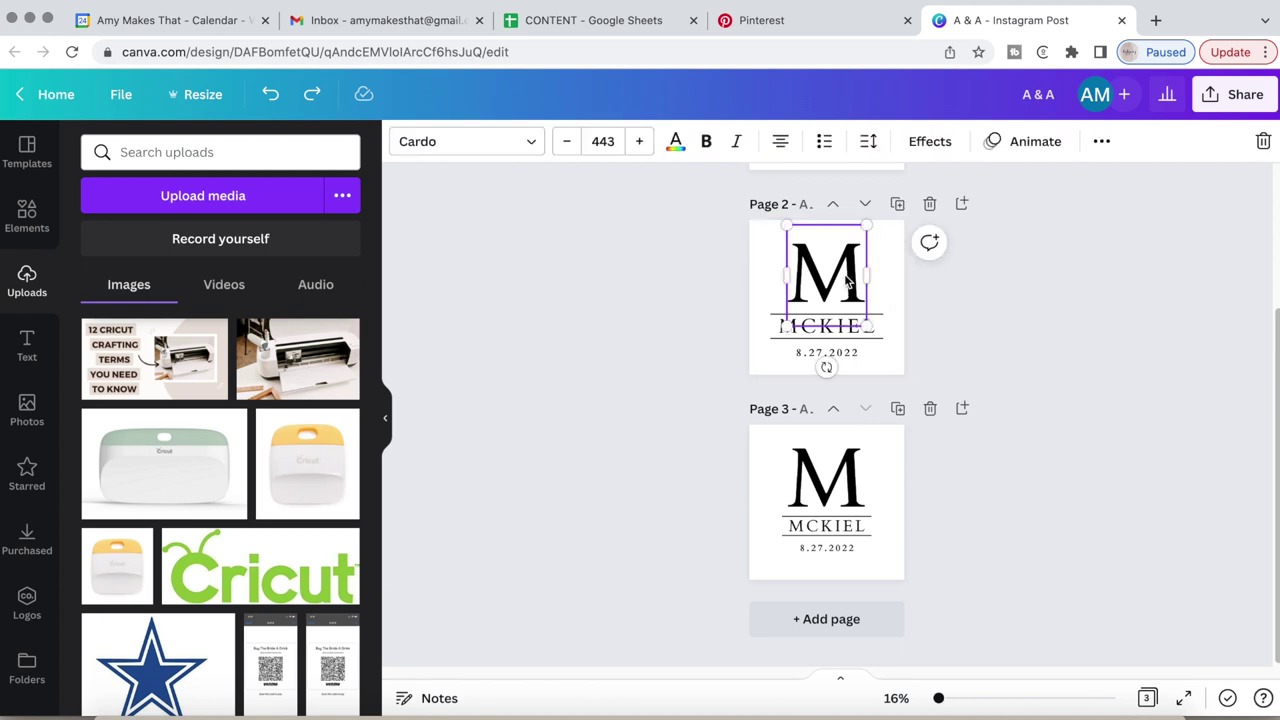
click(1037, 382)
click(881, 345)
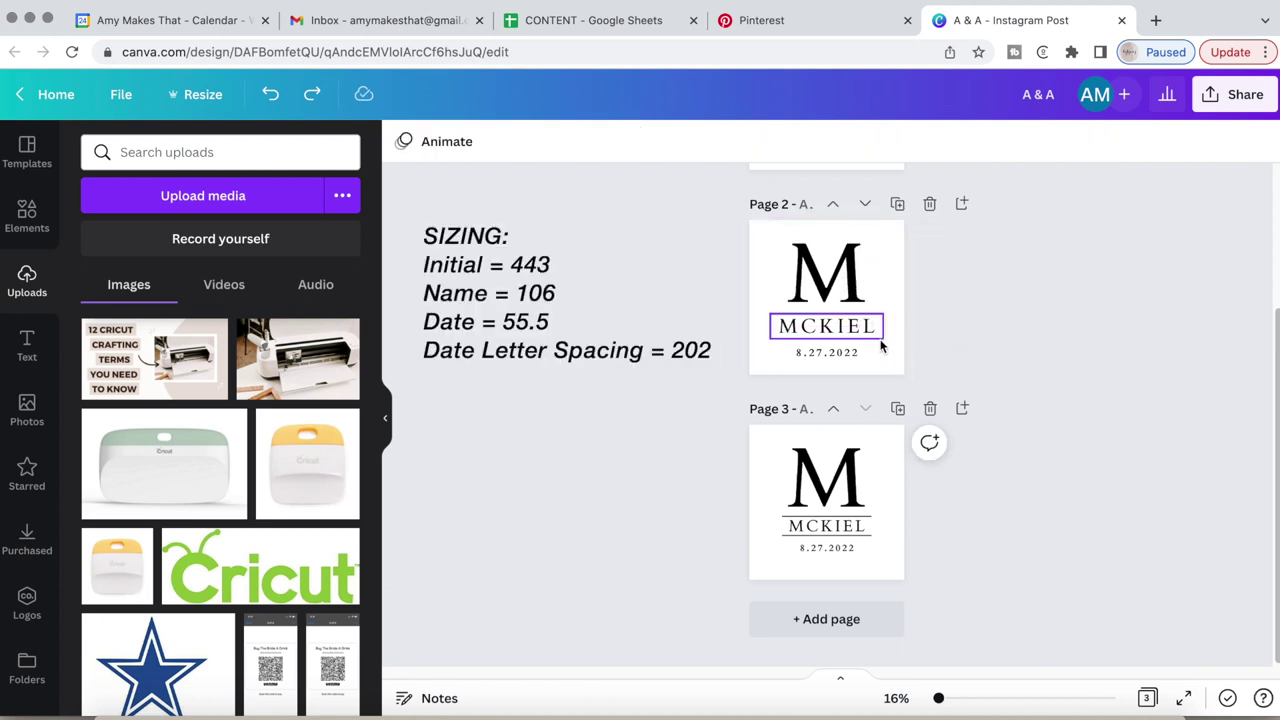
click(1155, 143)
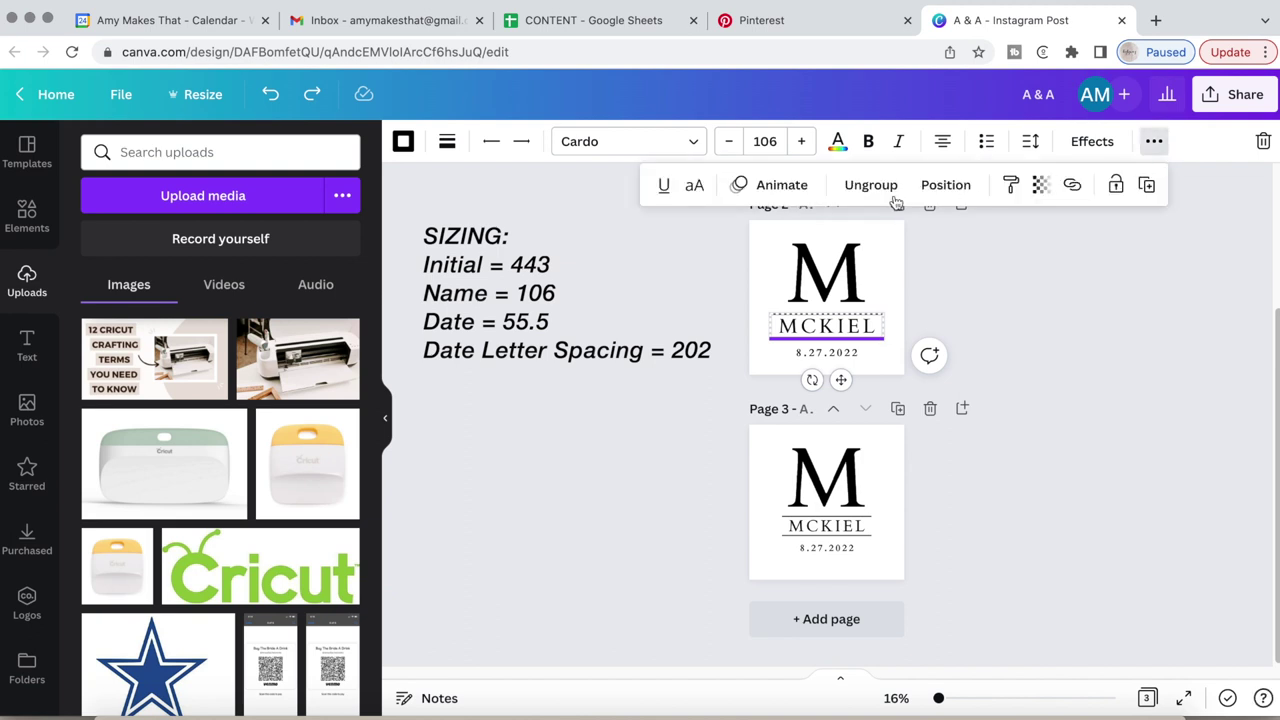
click(857, 195)
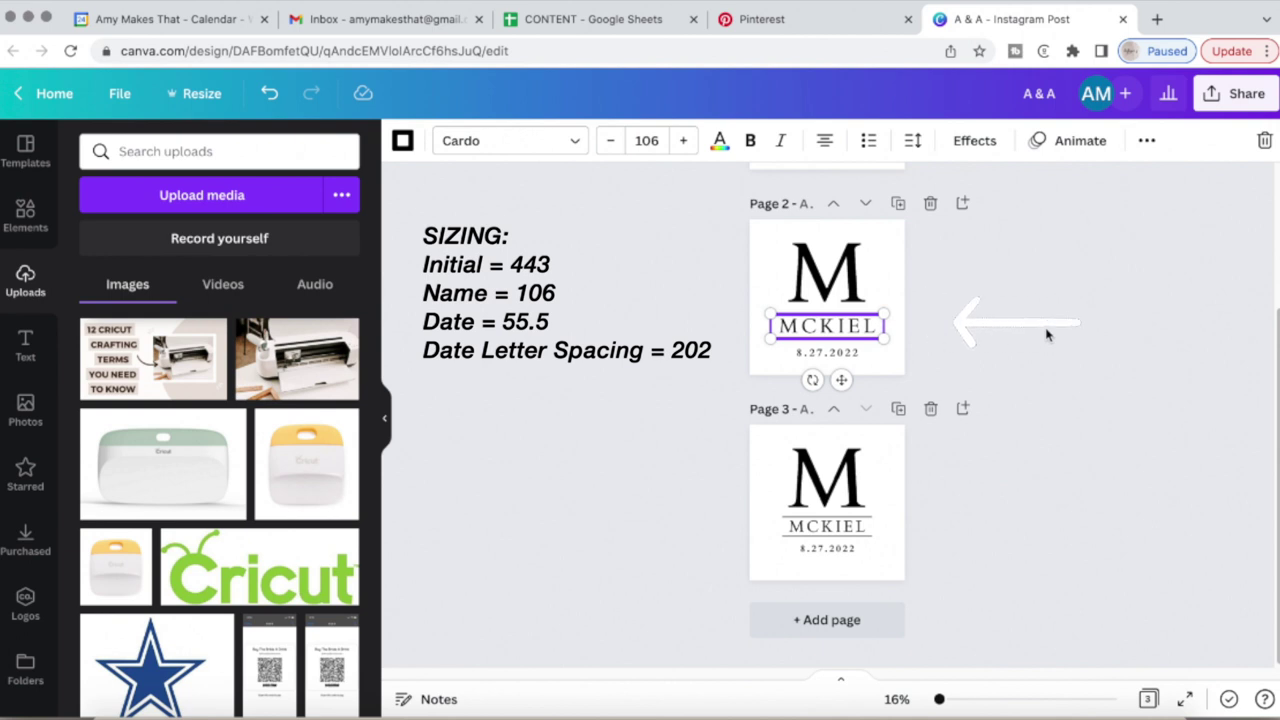
Select the line above MCKIEL and bring up the Elements library.
click(1047, 334)
click(883, 315)
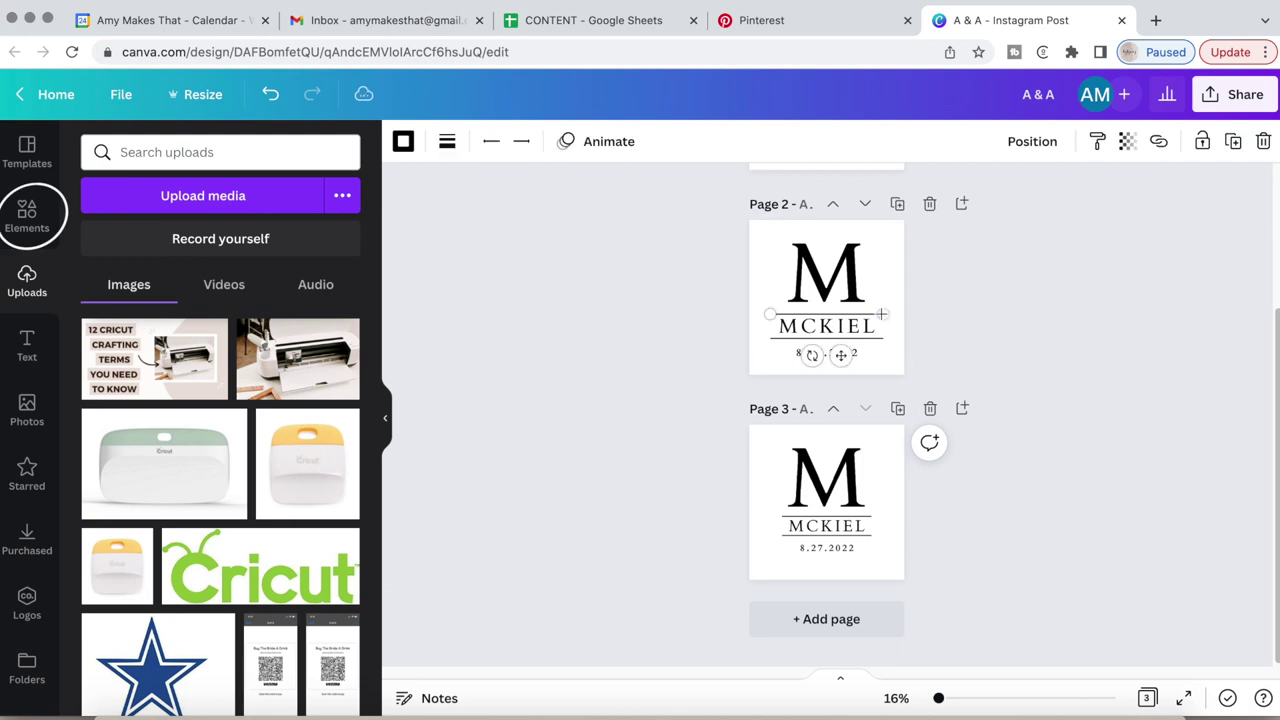
click(26, 210)
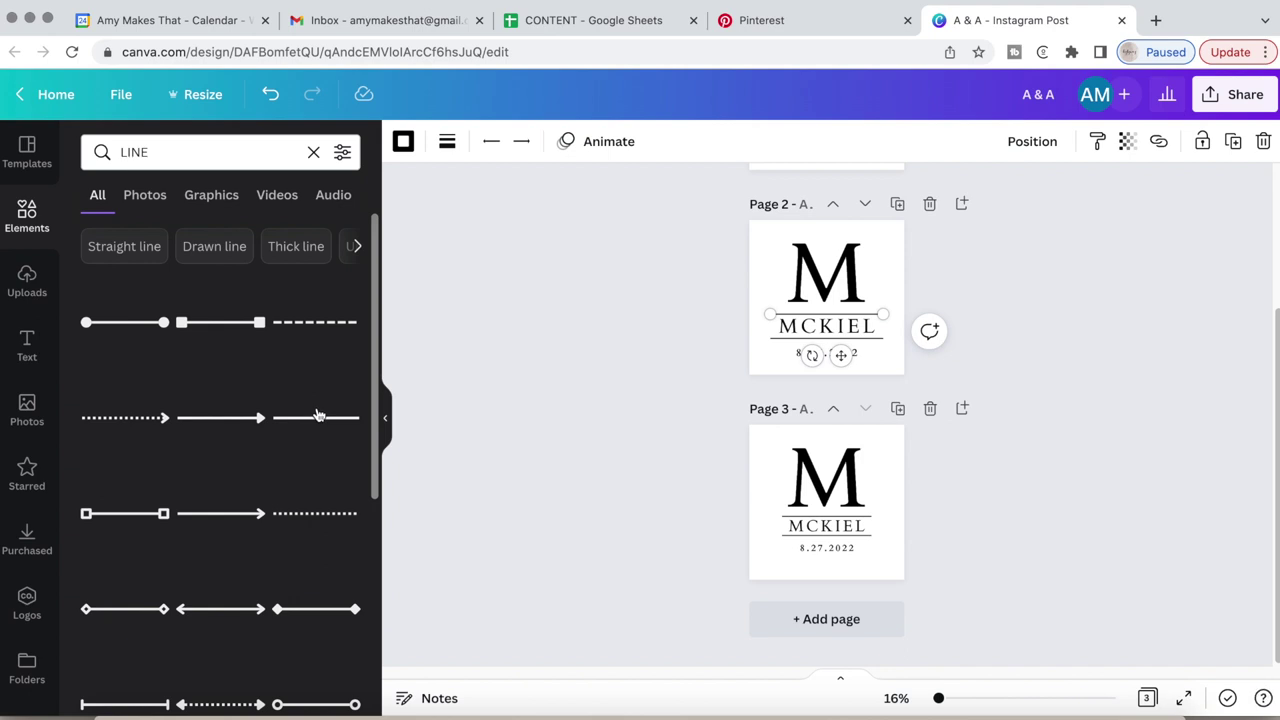
Check the 8.27.2022 date's spacing settings, letter spacing 202.
click(927, 302)
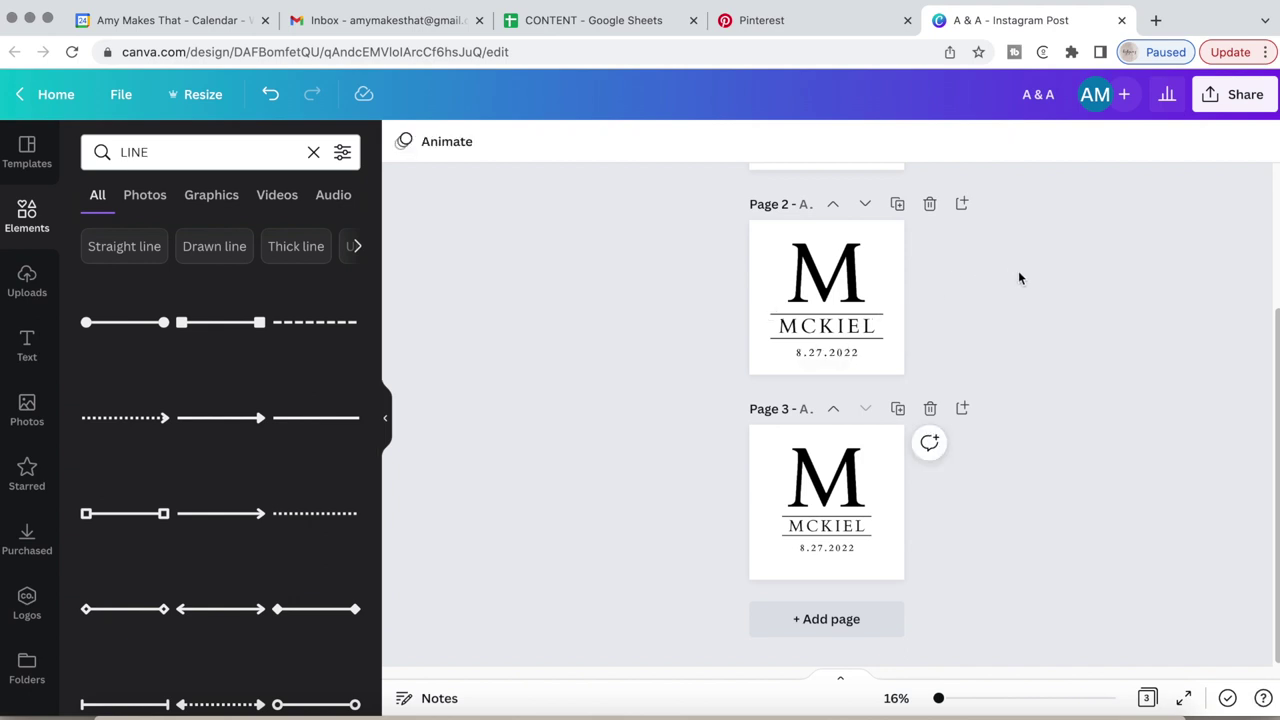
click(836, 354)
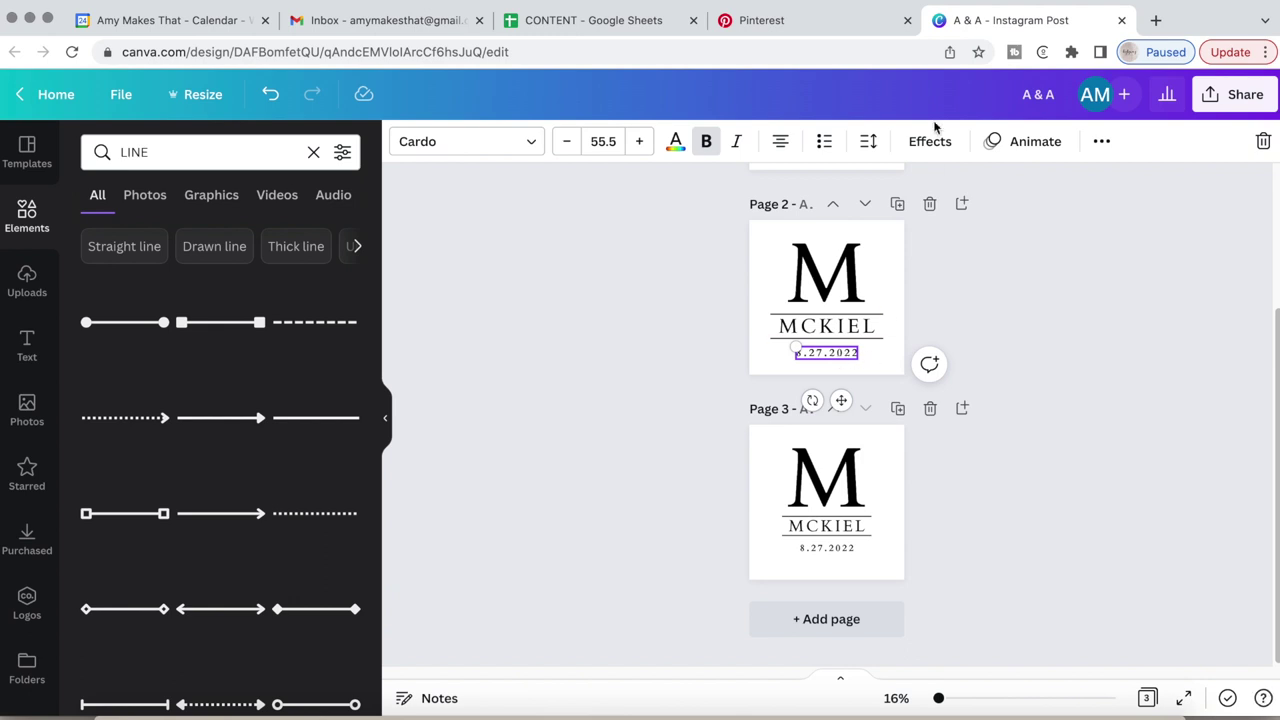
click(868, 141)
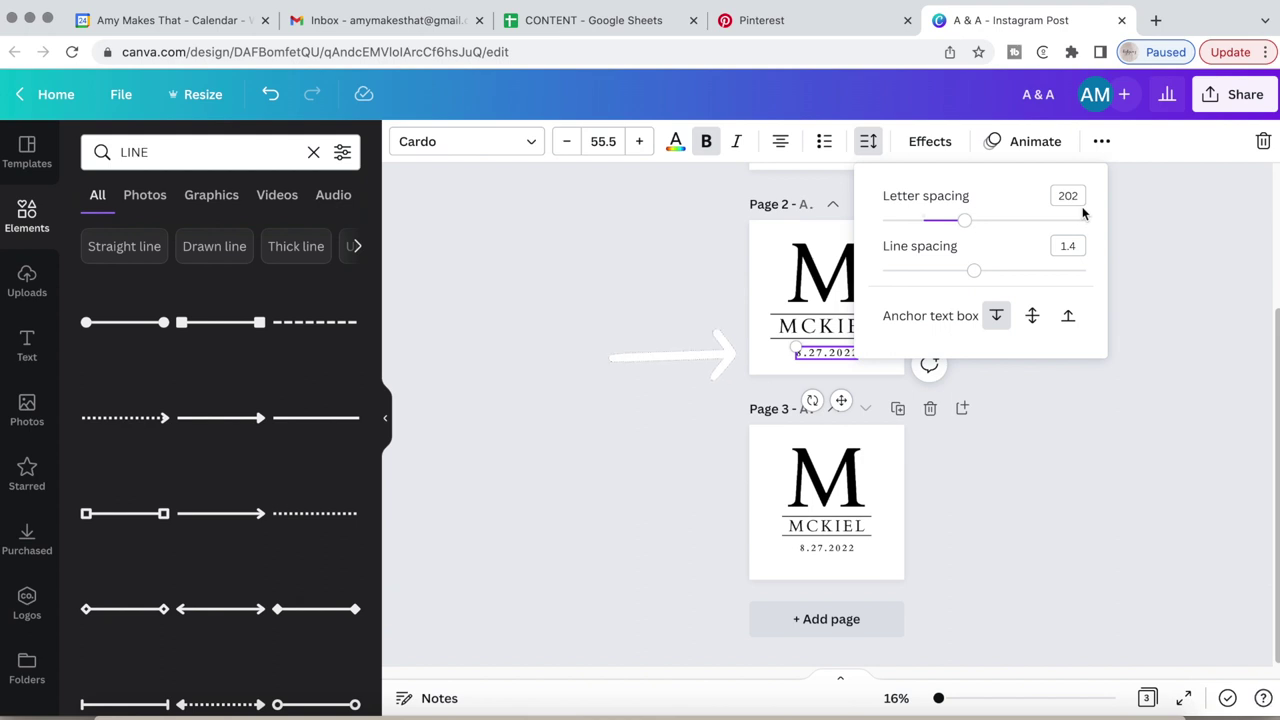
click(1103, 471)
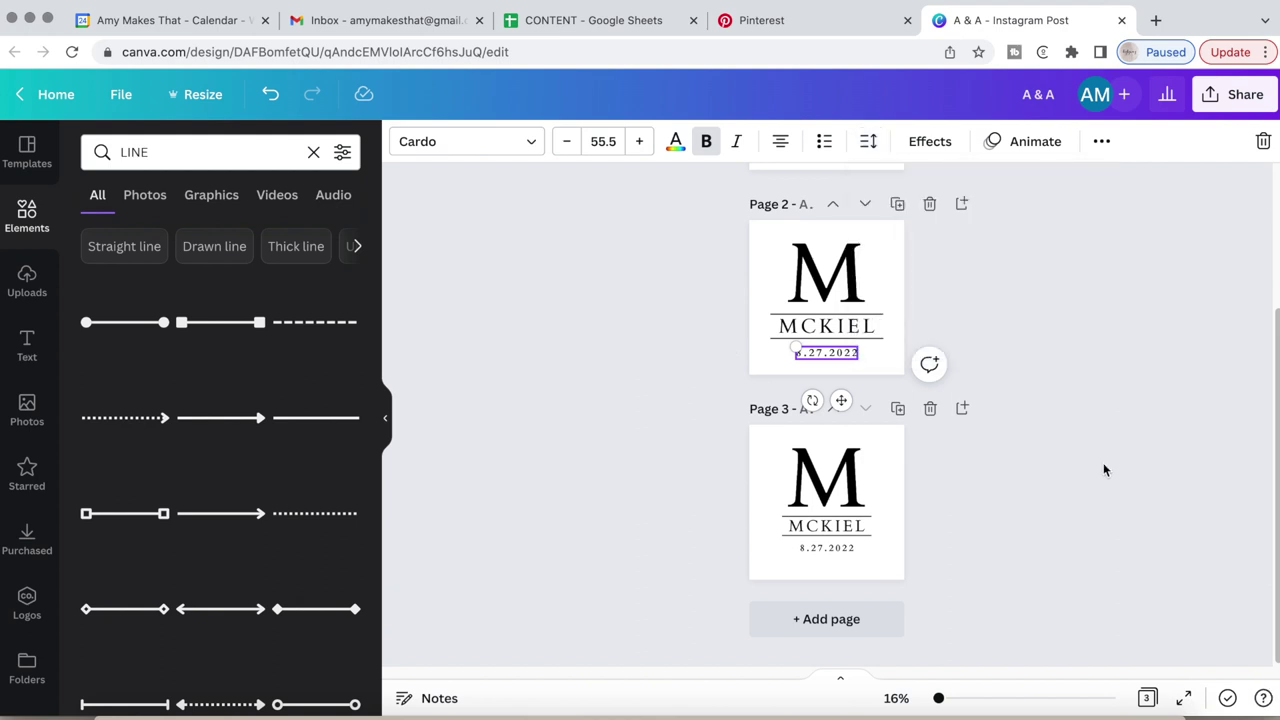
click(1134, 443)
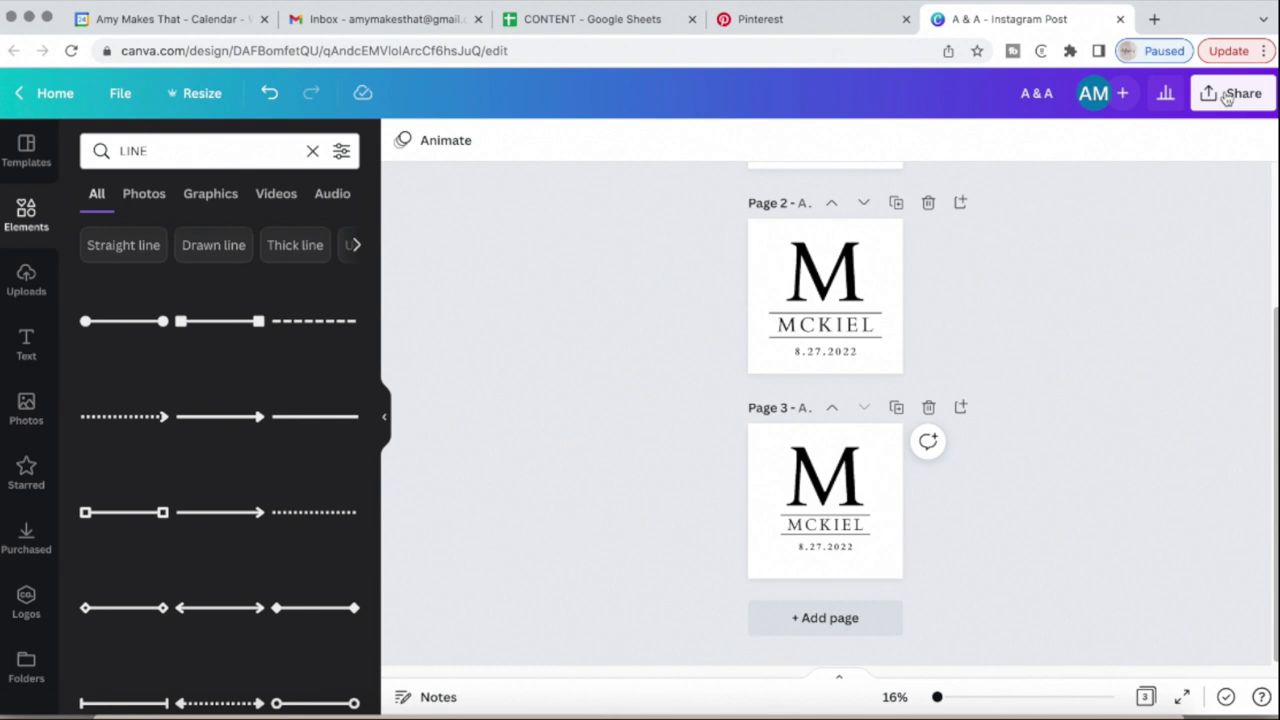
click(1232, 94)
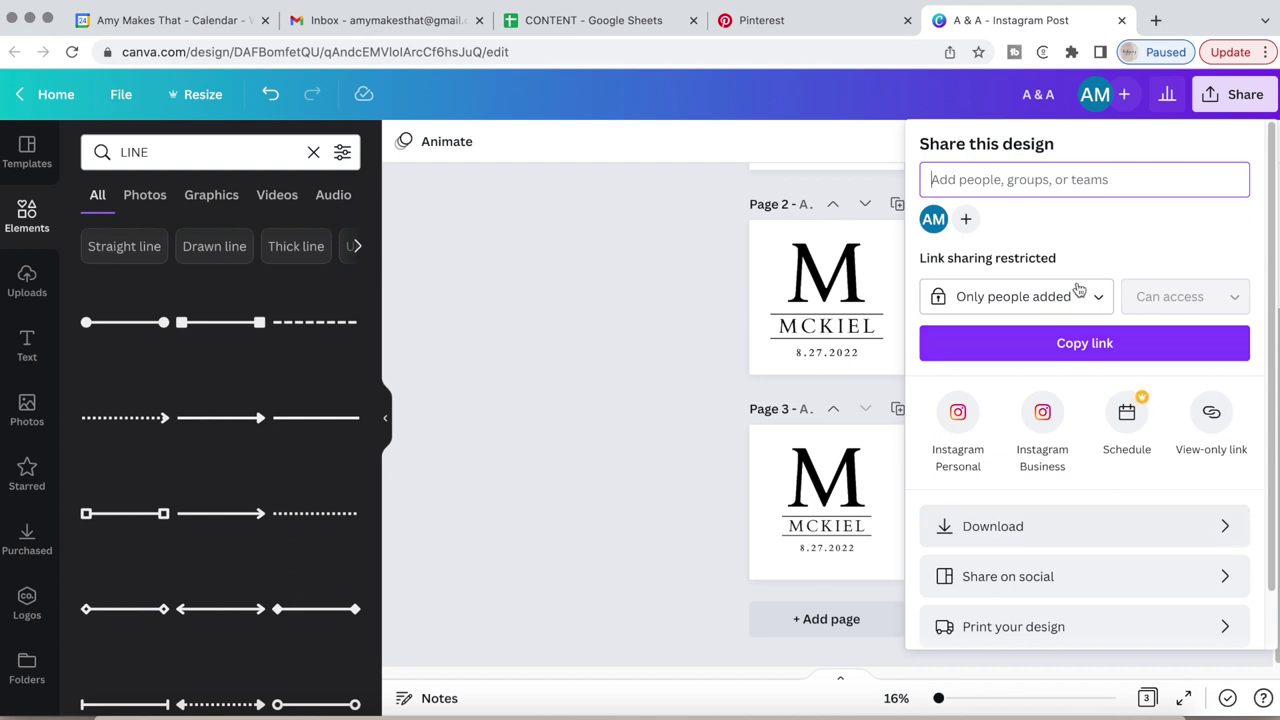
click(606, 271)
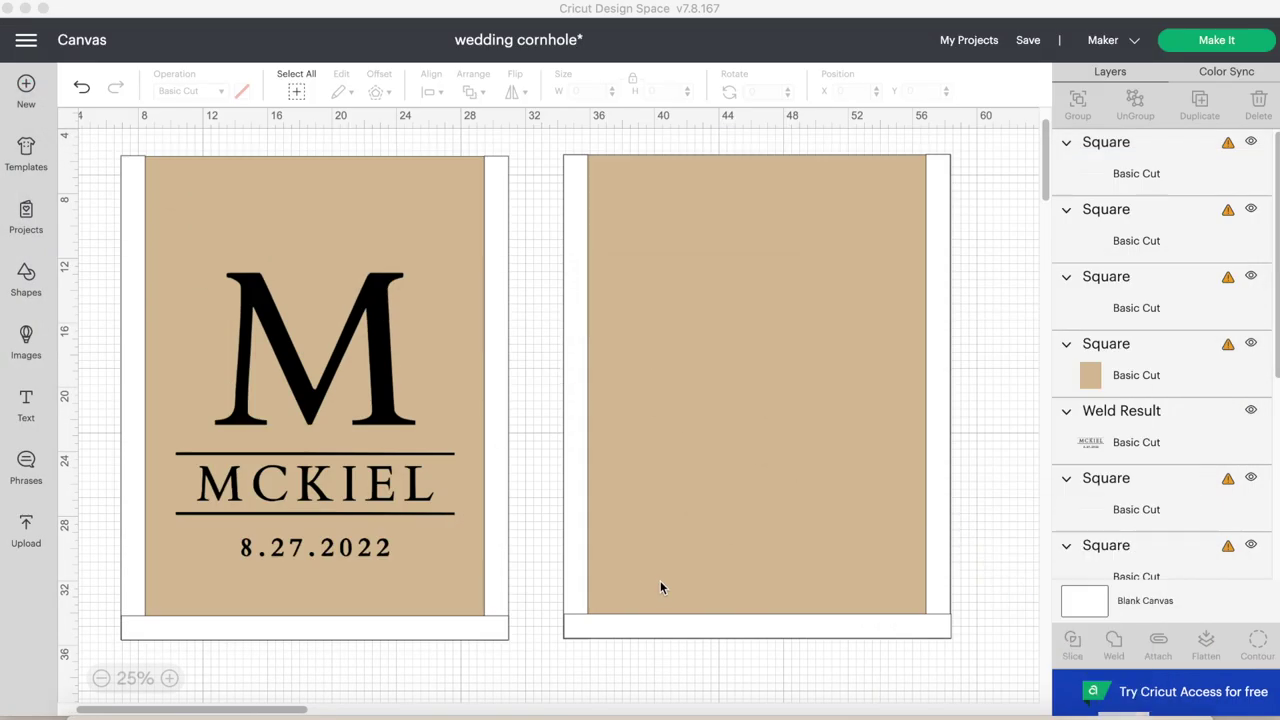
key(ctrl+v)
drag(760, 340, 702, 330)
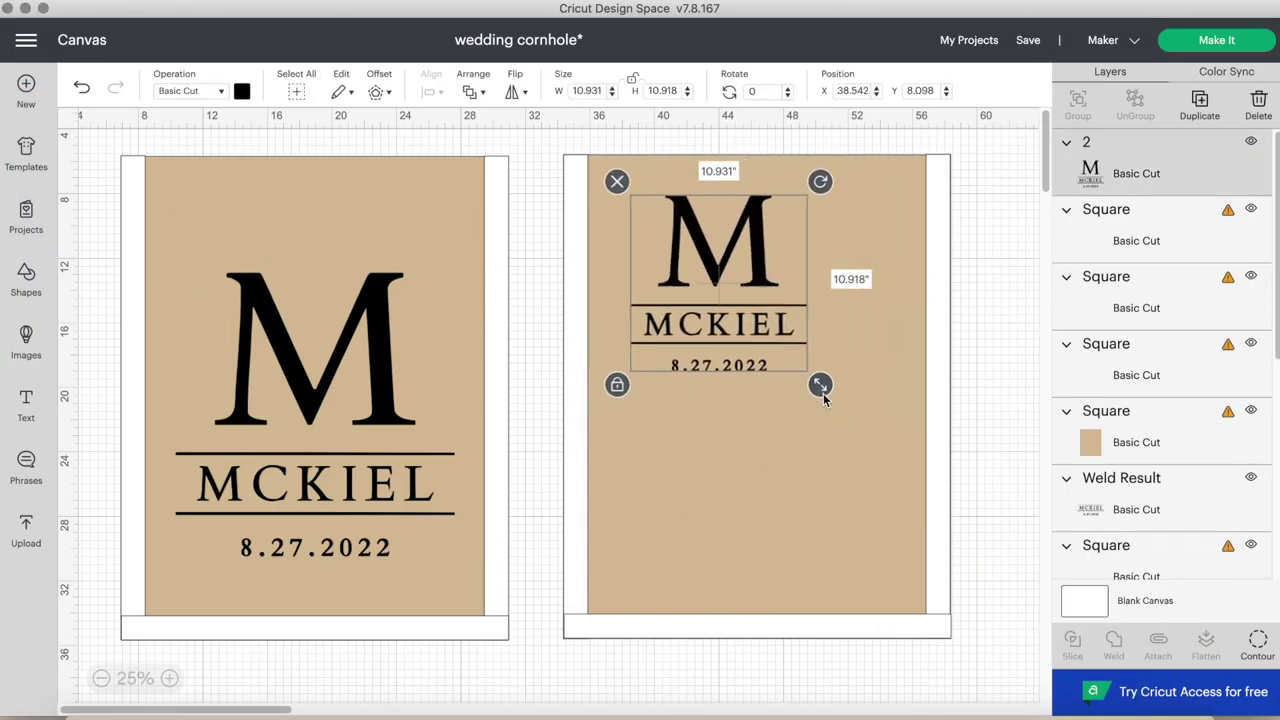
Enlarge the monogram copy to about 18.4 inches and centre it on the right board.
drag(823, 393, 922, 545)
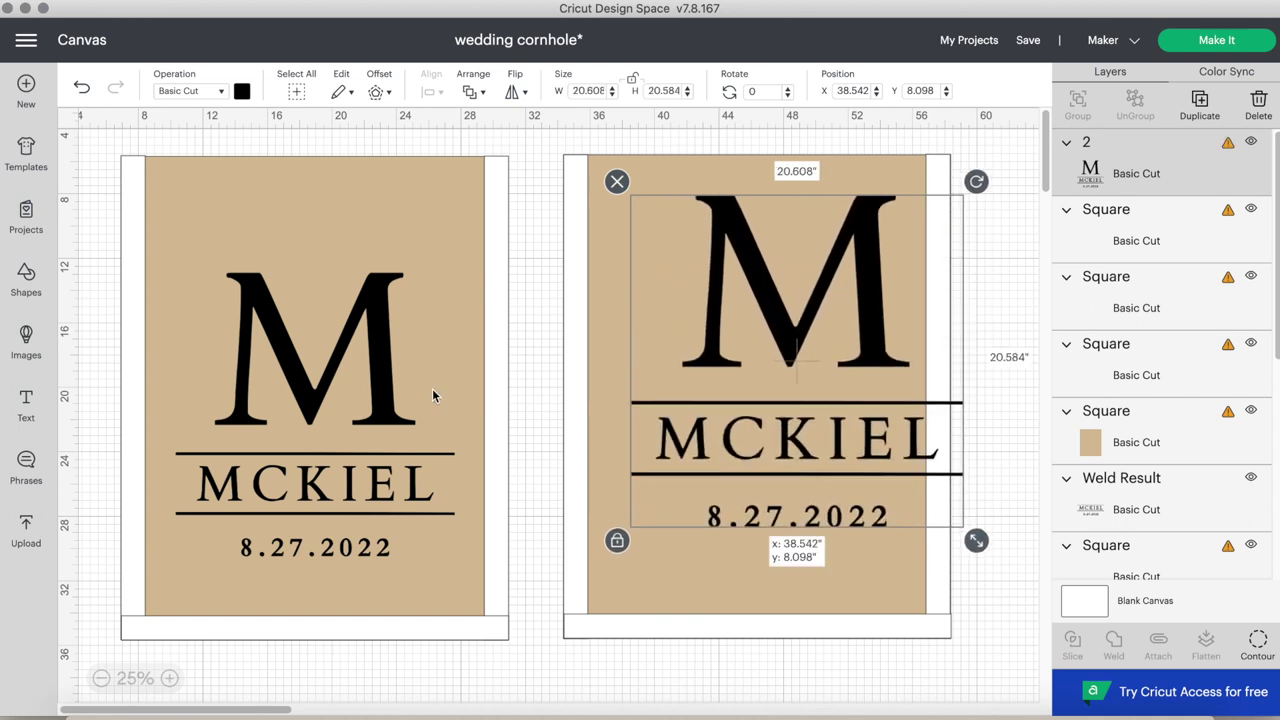
drag(864, 309, 728, 397)
drag(827, 626, 790, 575)
drag(780, 424, 906, 397)
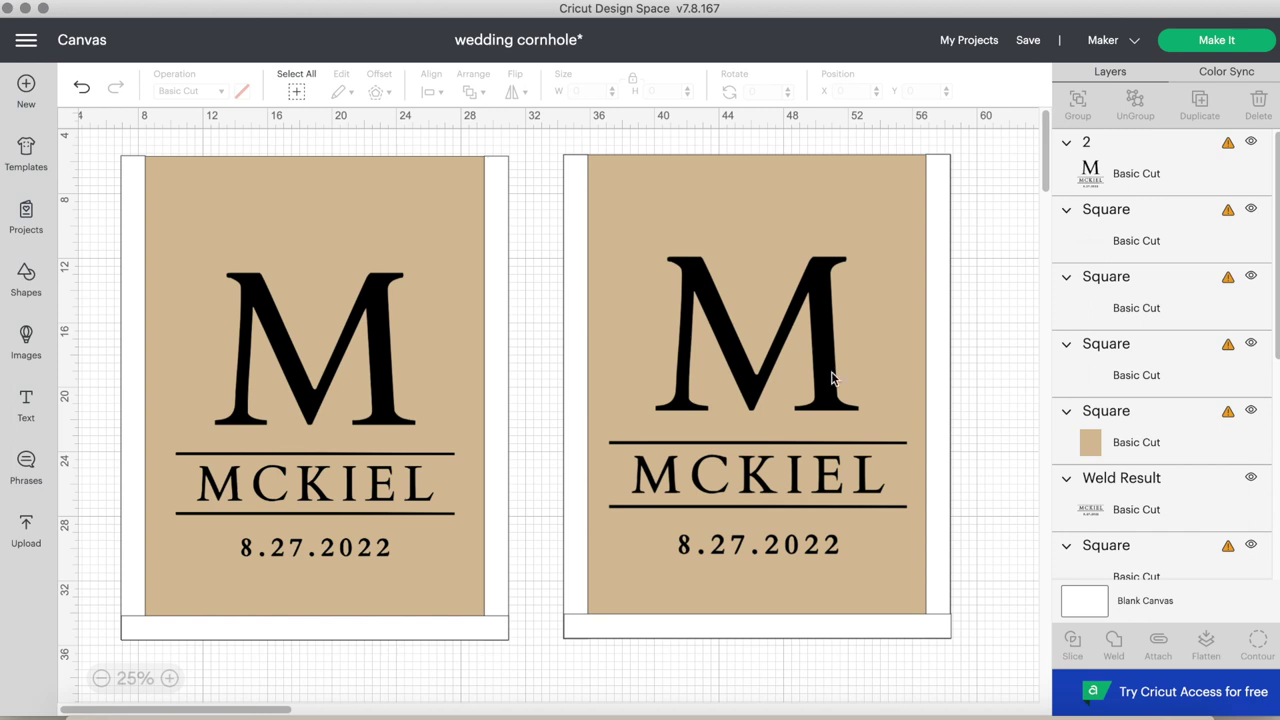
mouse_move(833, 378)
mouse_down()
mouse_move(837, 389)
mouse_move(820, 357)
mouse_up()
click(977, 378)
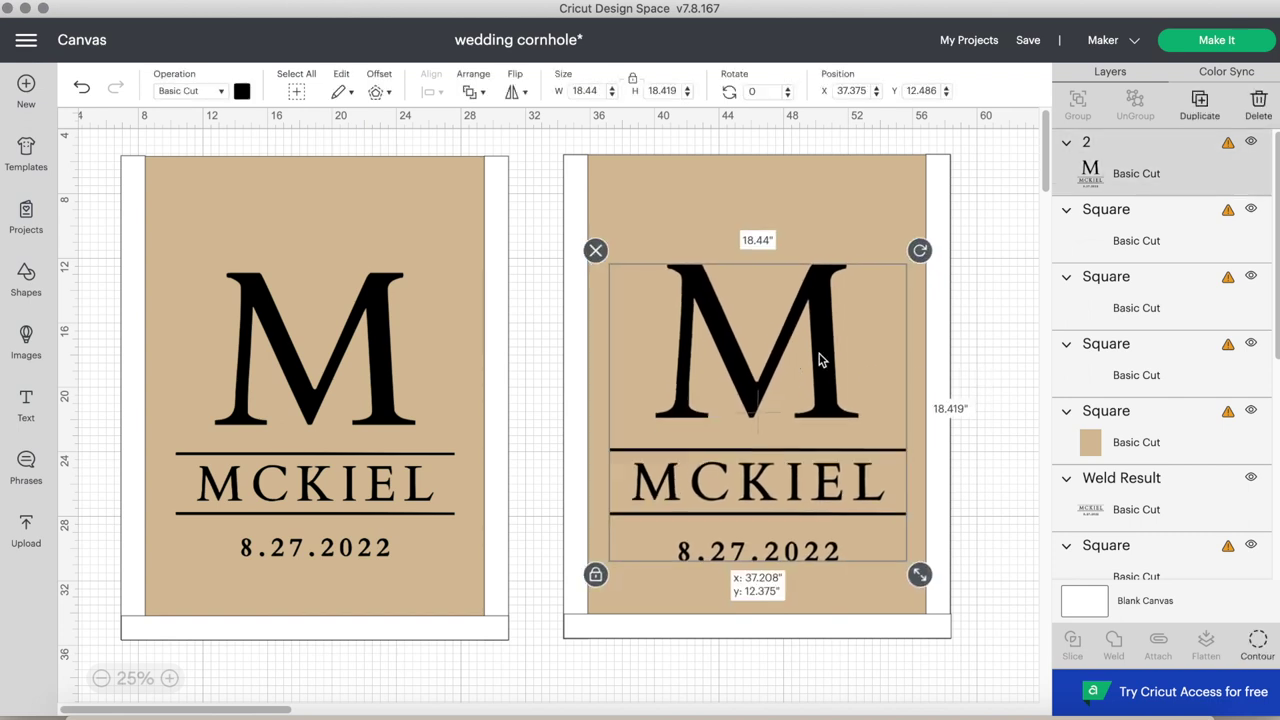
click(971, 338)
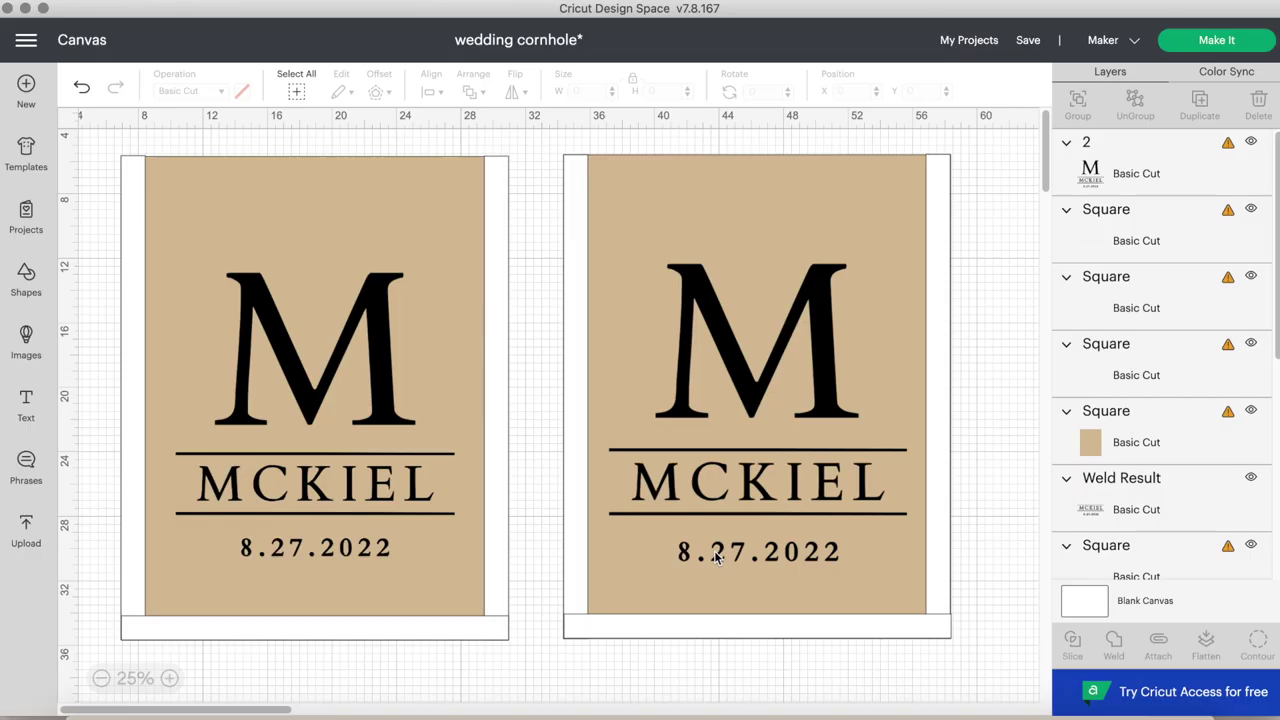
click(35, 291)
Slice the M out of the monogram with a square, deleting the extra slice pieces.
click(113, 478)
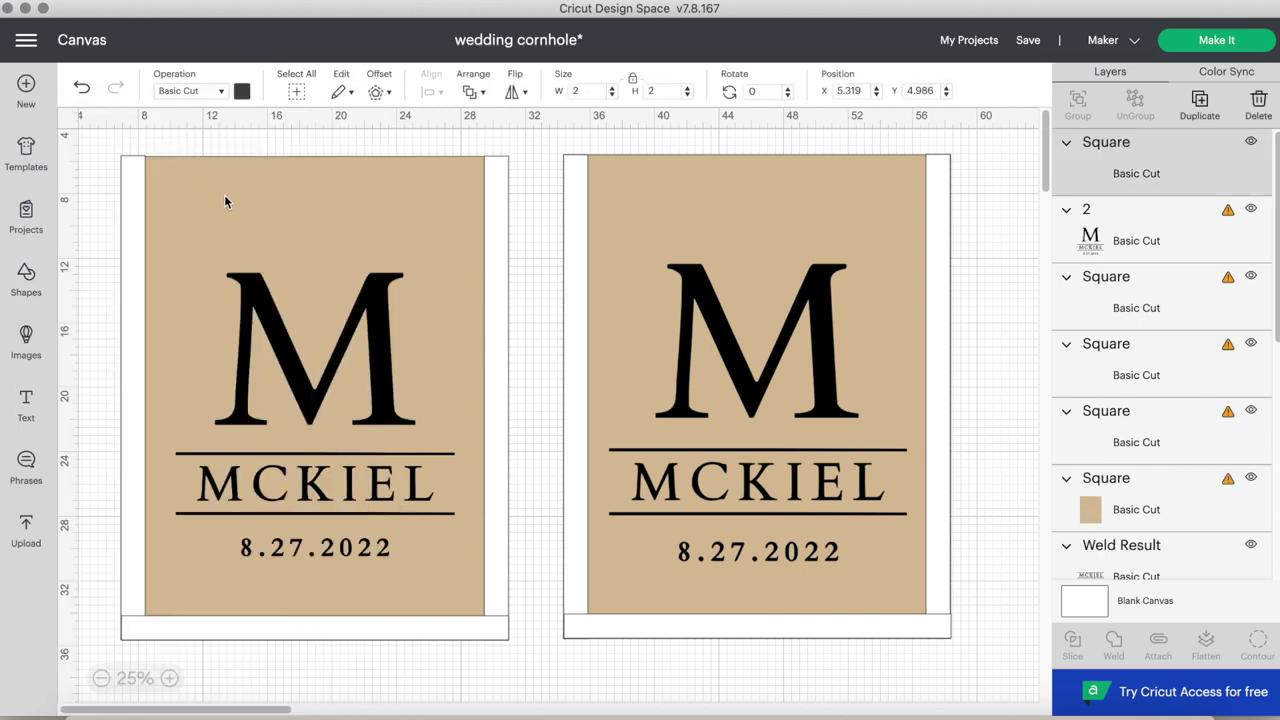
drag(141, 191, 691, 272)
drag(775, 377, 772, 342)
shift+click(1158, 240)
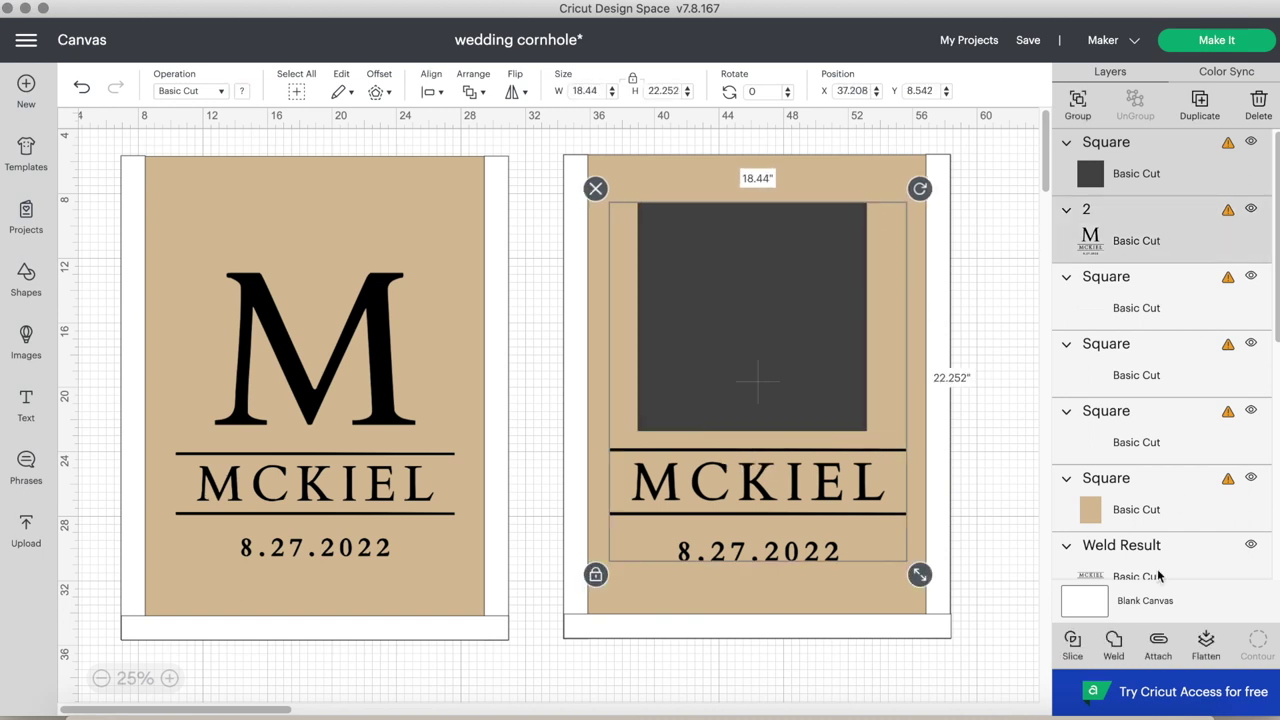
click(1076, 639)
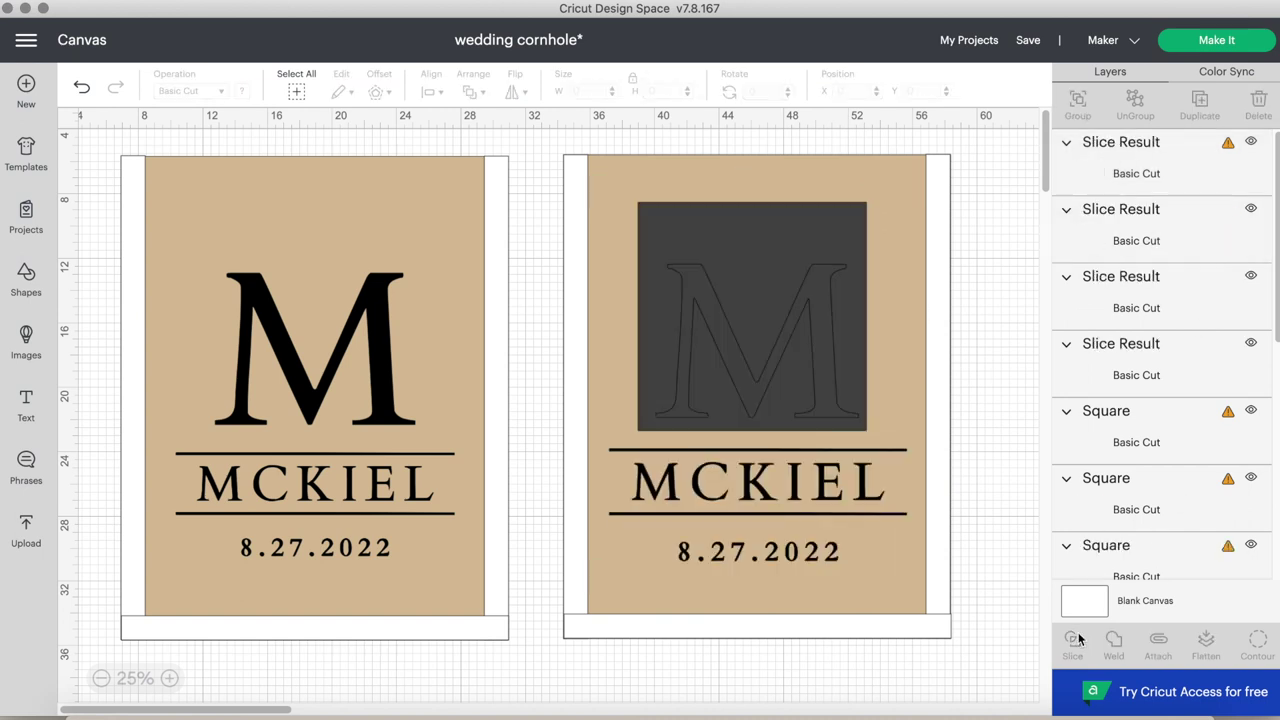
click(1159, 168)
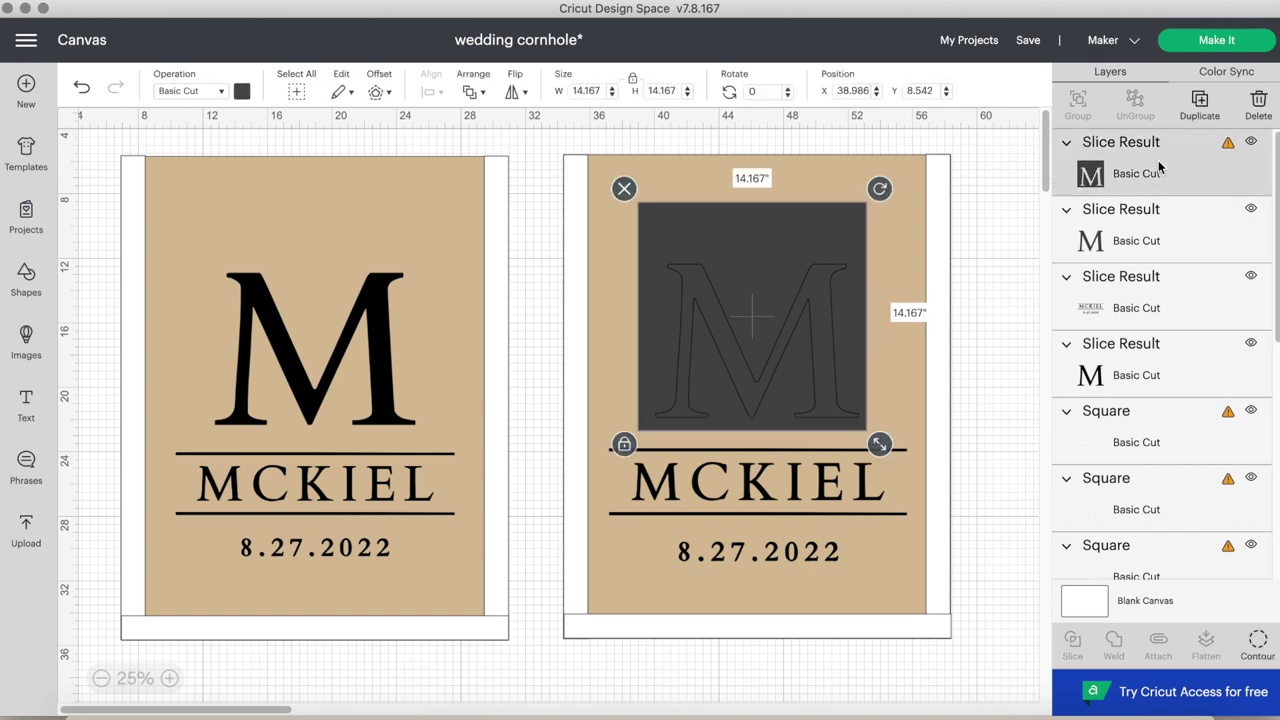
key(Delete)
click(1179, 169)
key(Delete)
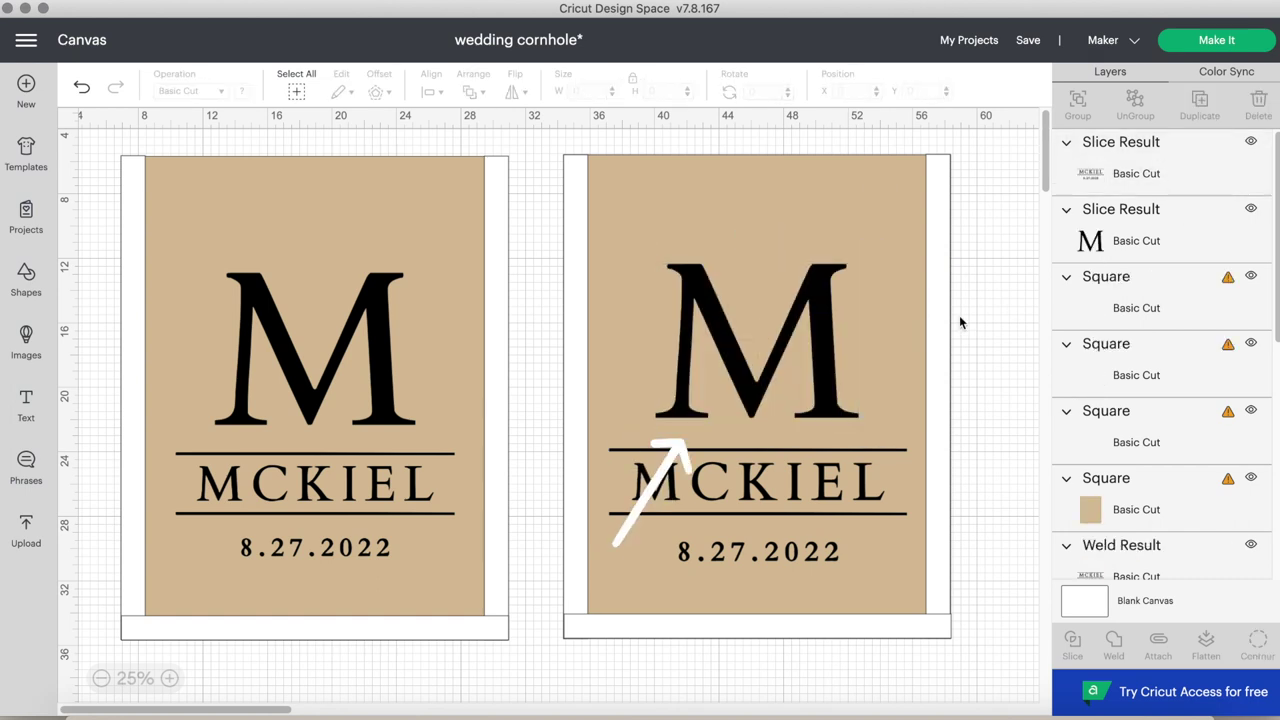
Delete the right board along with everything on it.
mouse_move(822, 340)
mouse_down()
mouse_move(805, 320)
mouse_move(830, 322)
mouse_move(814, 343)
mouse_move(824, 322)
mouse_up()
key(ctrl+z)
drag(978, 660, 568, 243)
key(Delete)
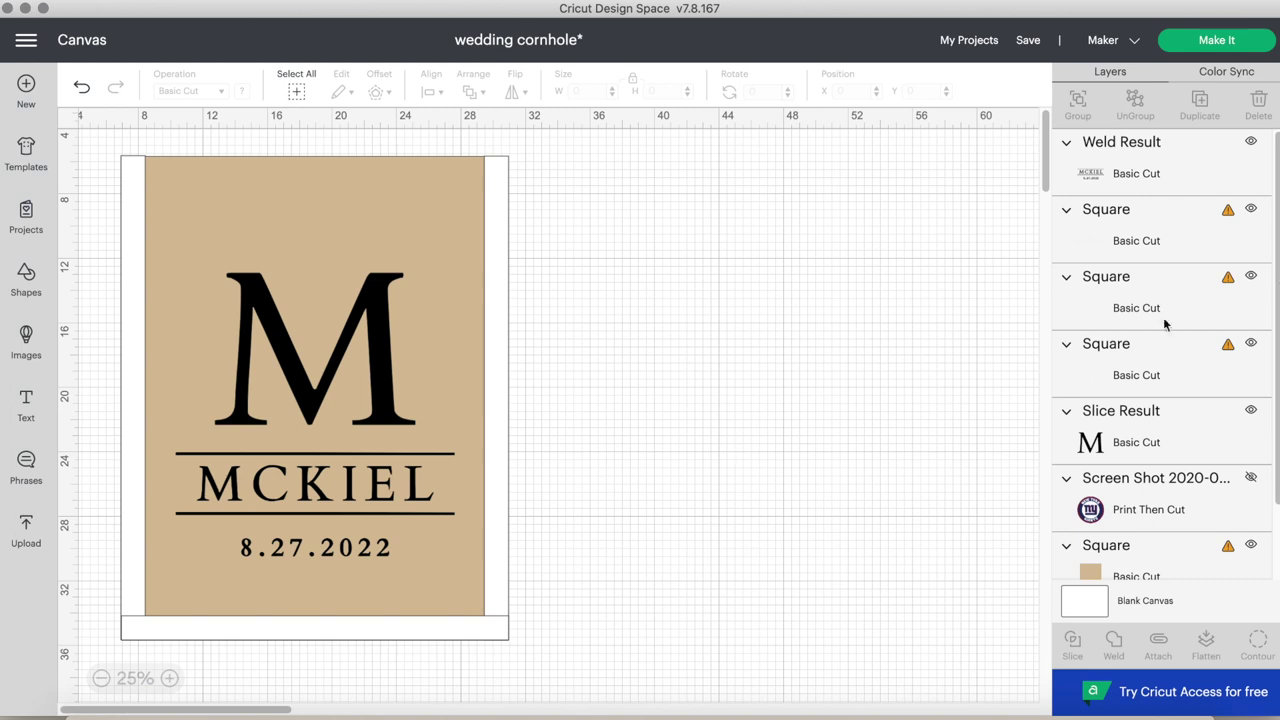
Hide the tan board and white frame shapes, check the lettering sizes, and save.
click(1251, 545)
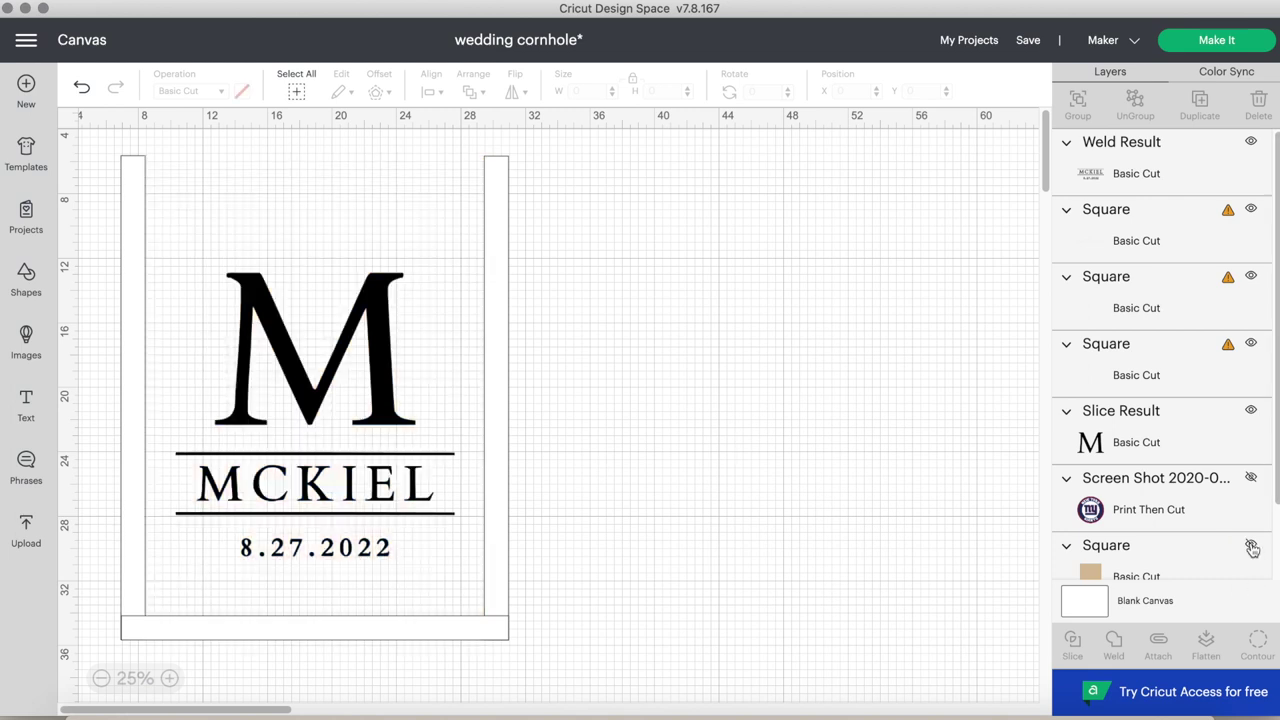
click(1251, 209)
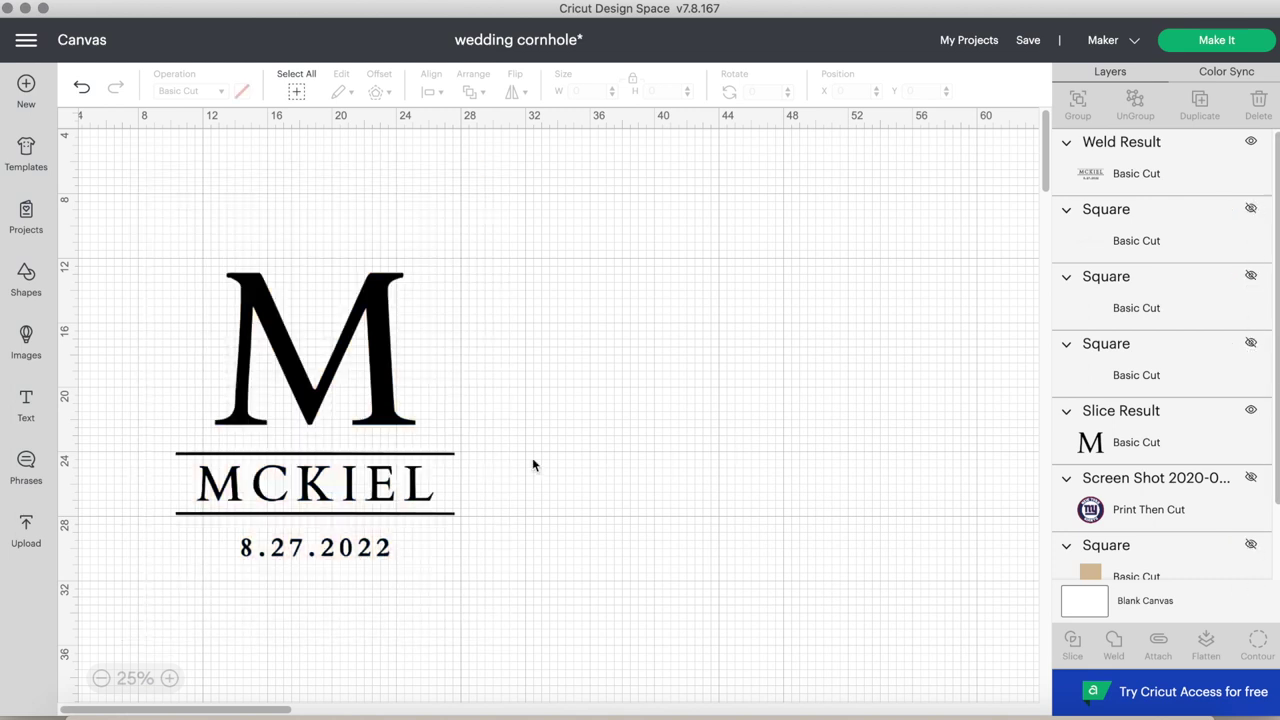
click(384, 353)
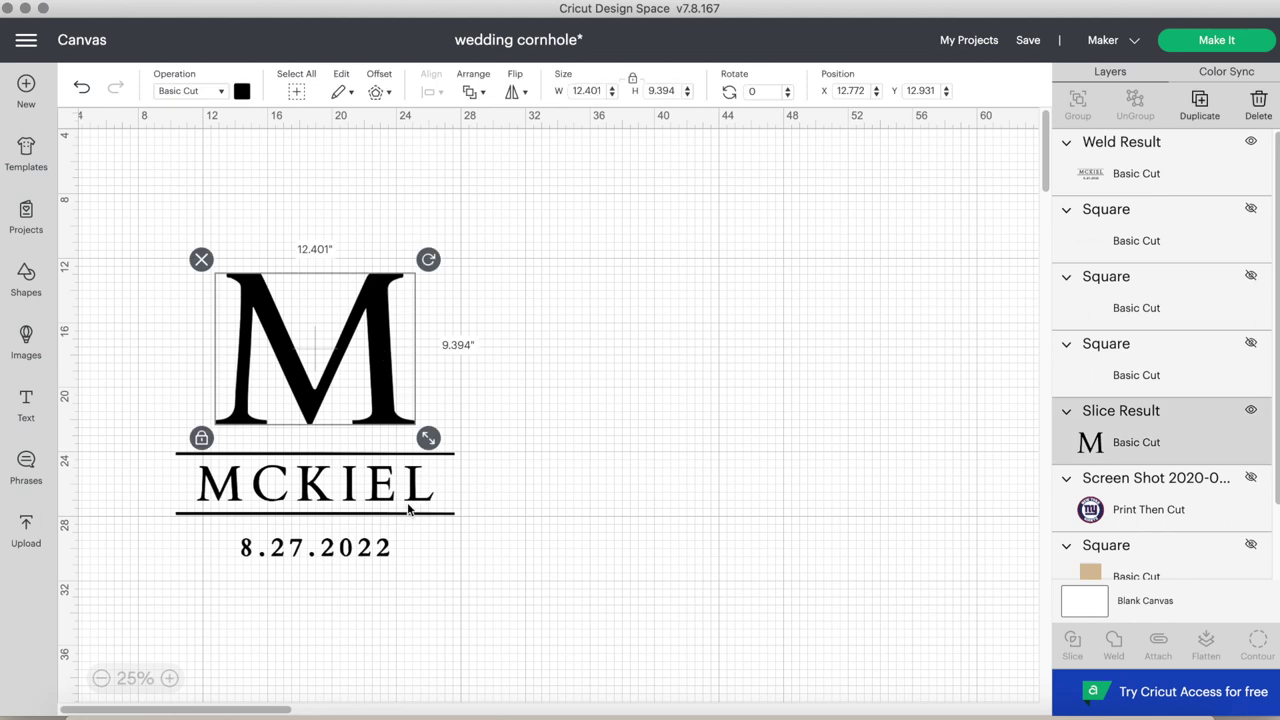
click(408, 509)
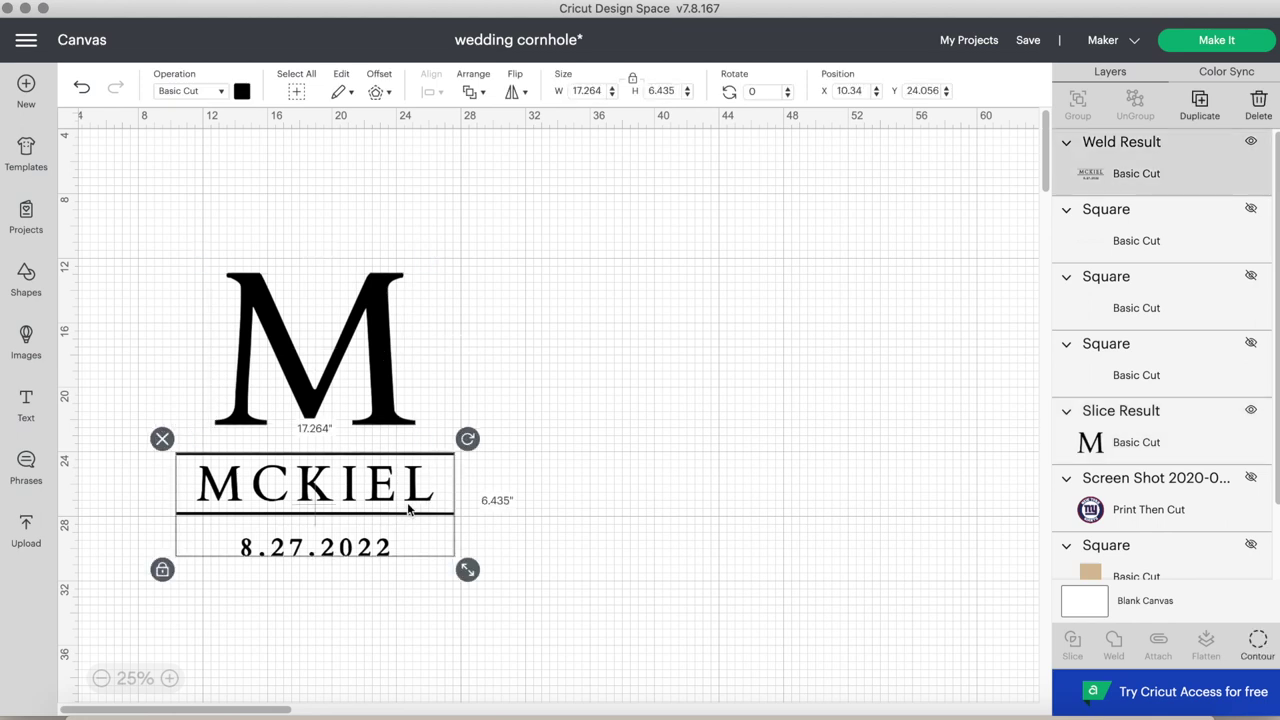
click(611, 509)
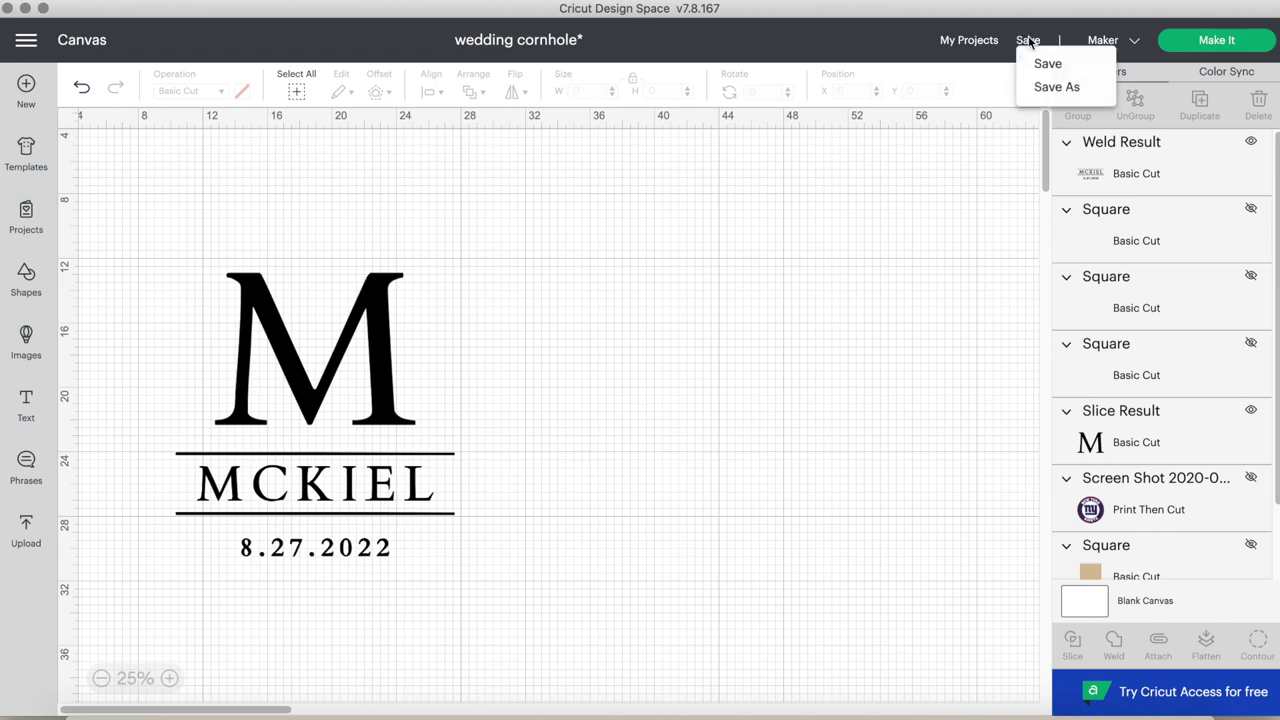
click(1047, 64)
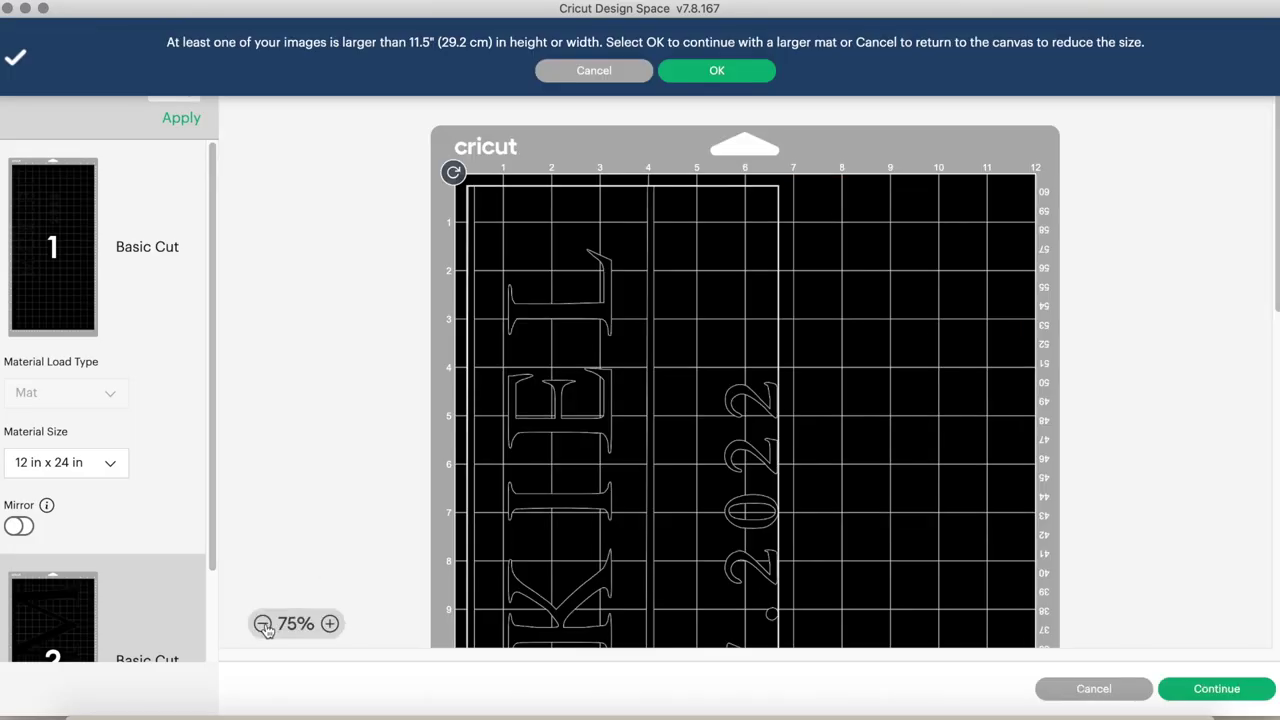
Accept the 12 x 24 inch mat and position the MCKIEL/date piece on mat 1.
click(263, 624)
click(263, 624)
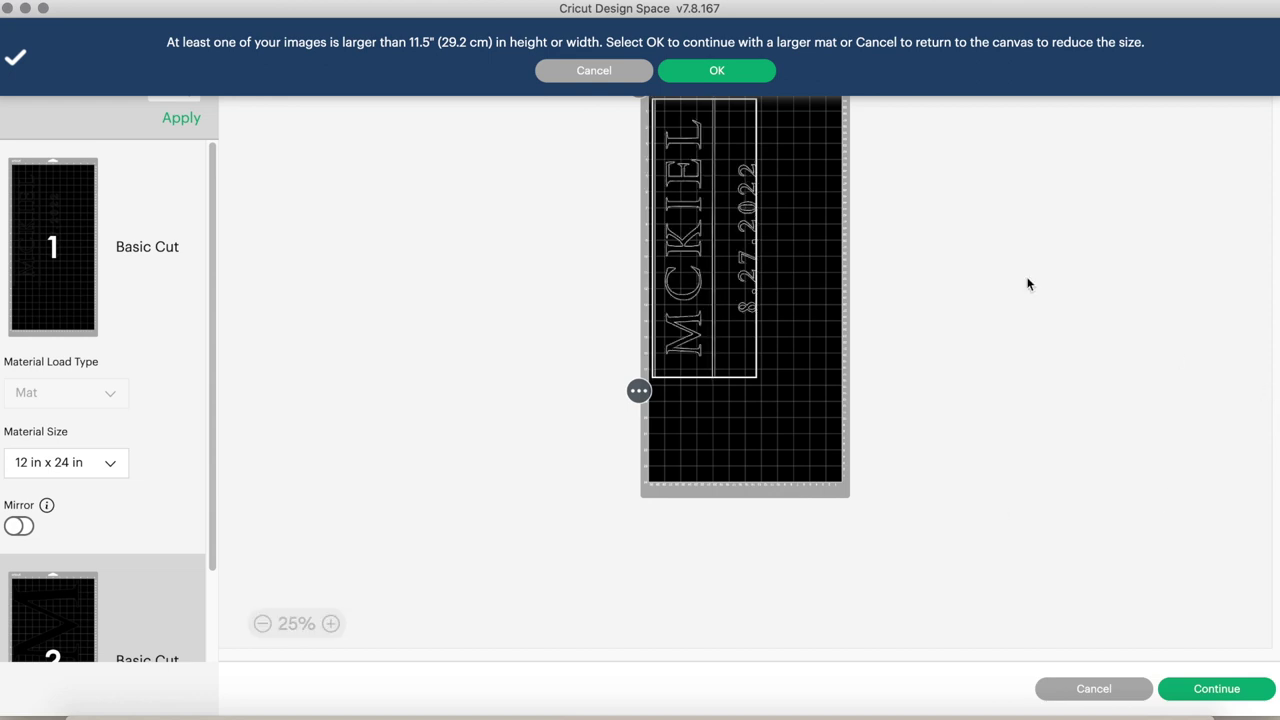
click(757, 77)
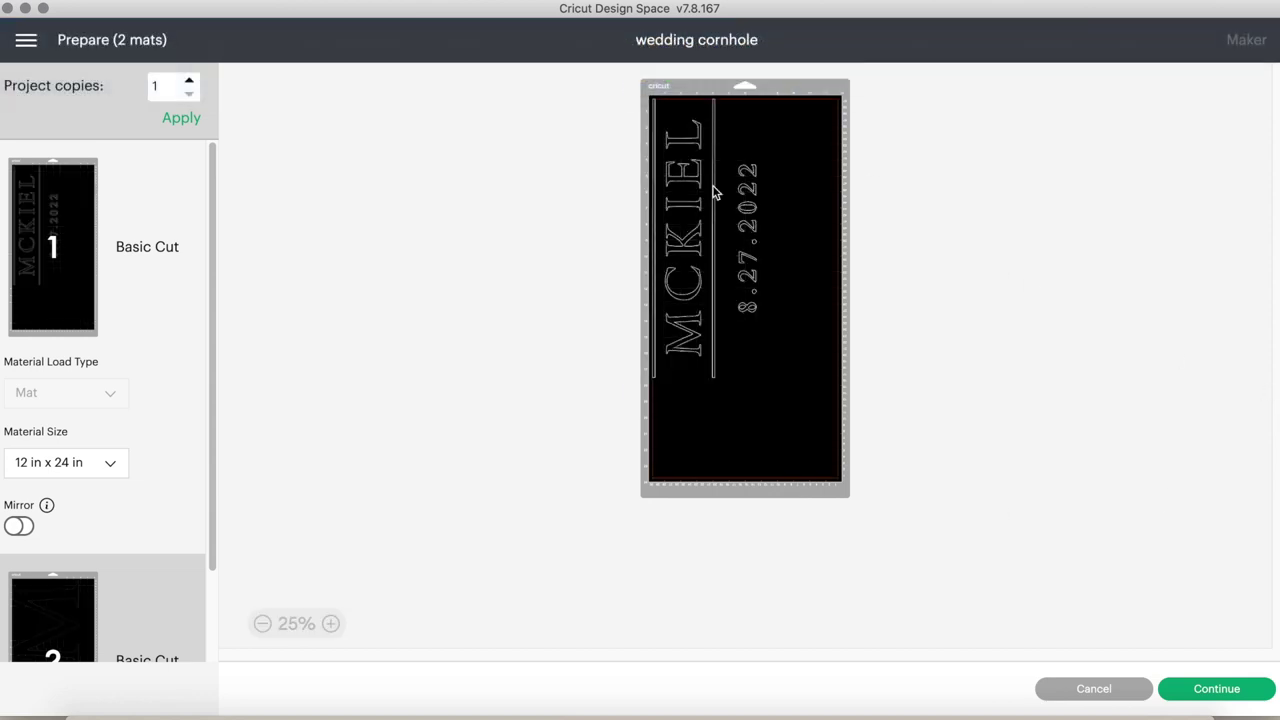
drag(714, 192, 728, 204)
click(948, 251)
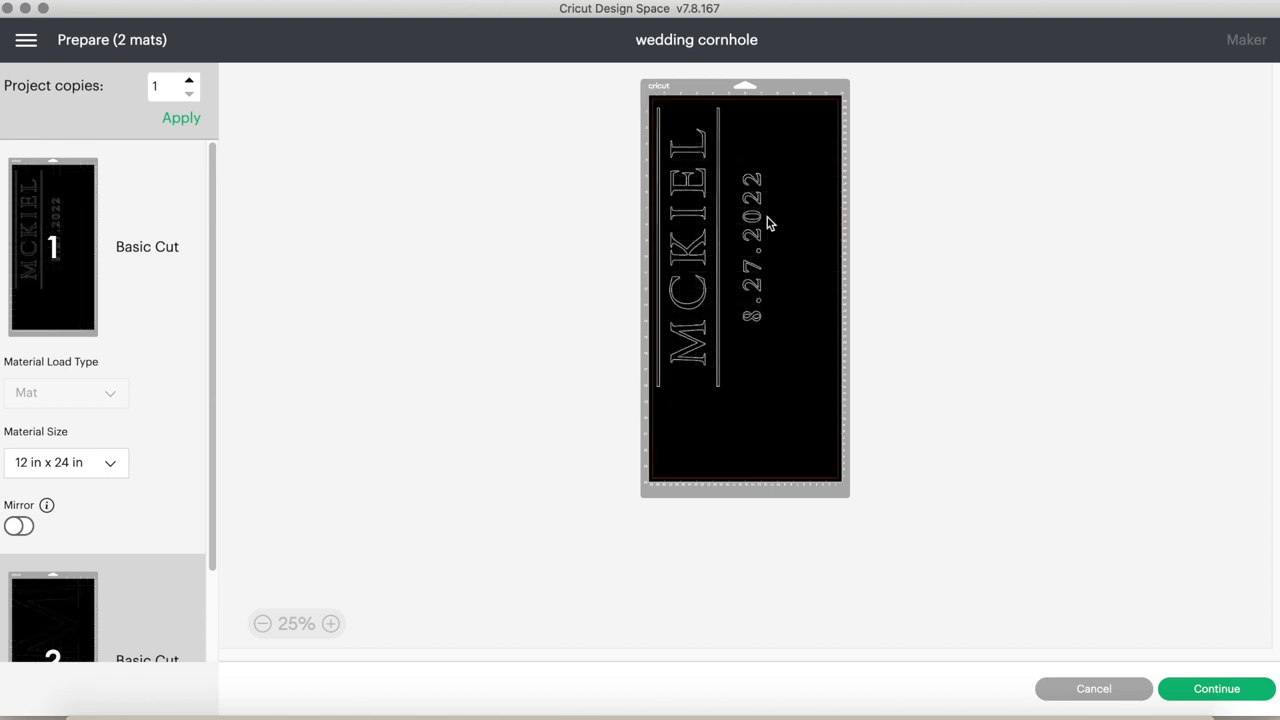
click(737, 216)
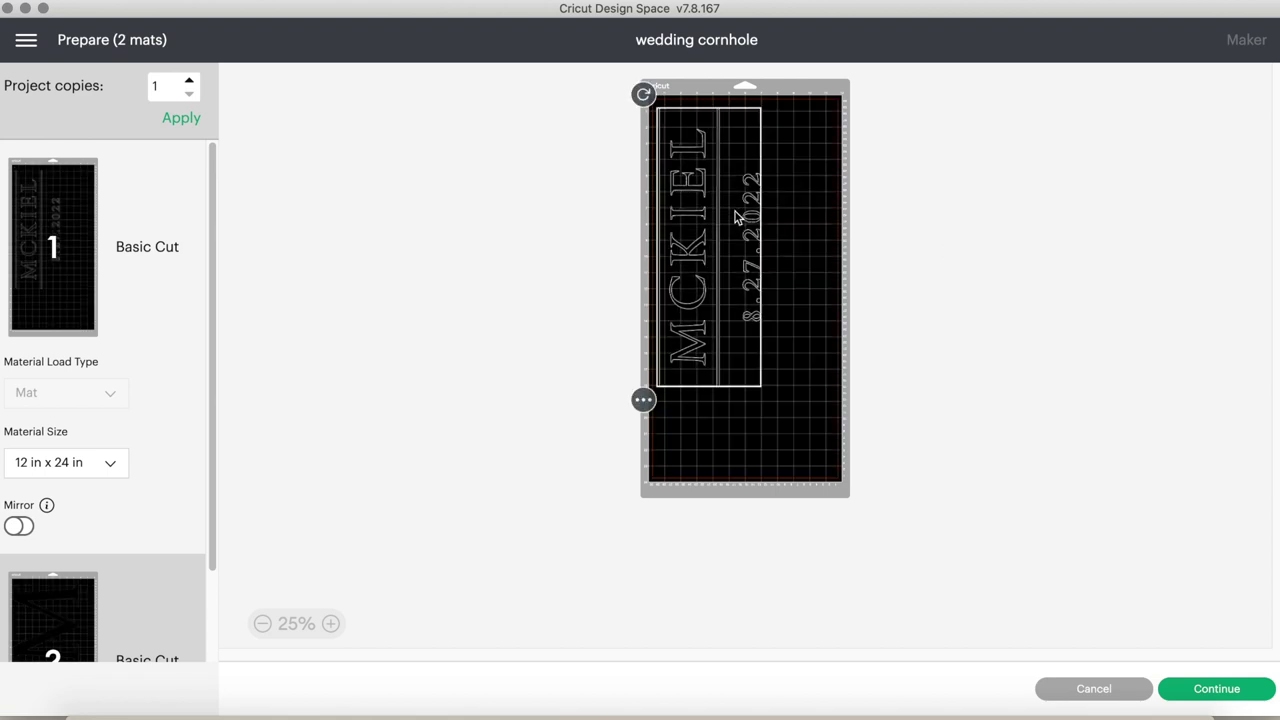
Nudge the M into place on mat 2.
click(69, 624)
drag(754, 207, 762, 216)
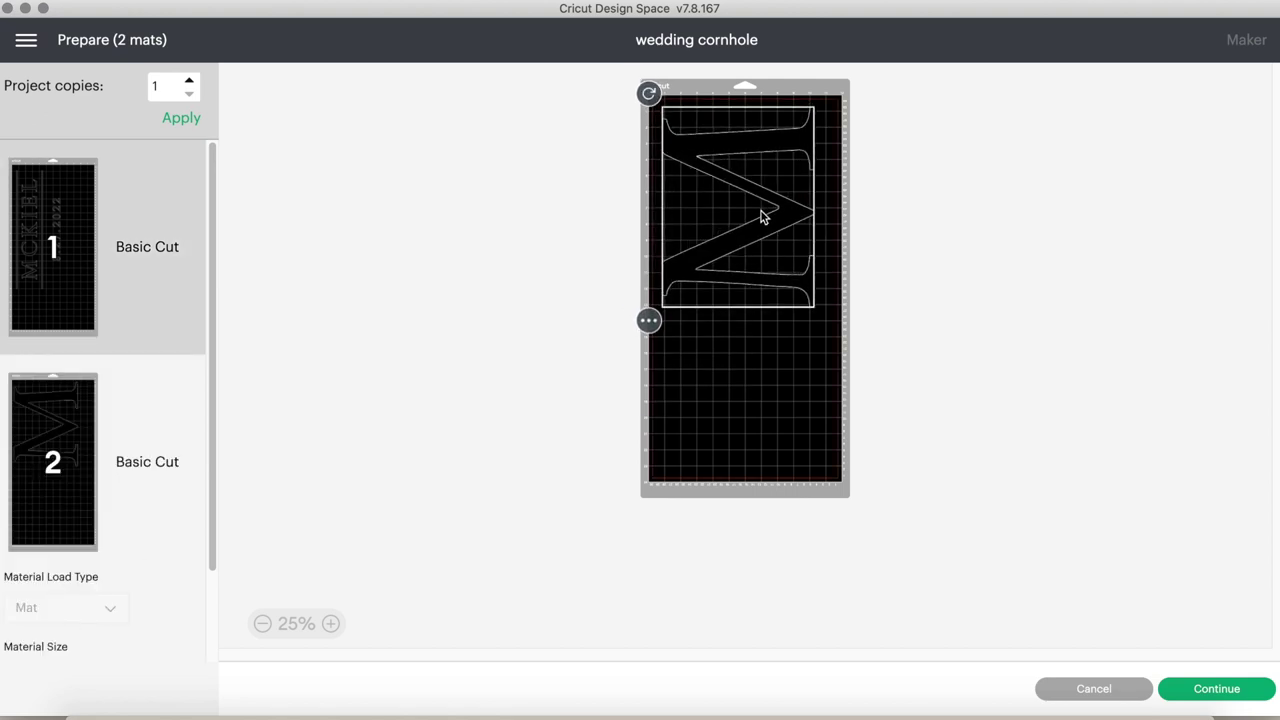
drag(762, 216, 771, 218)
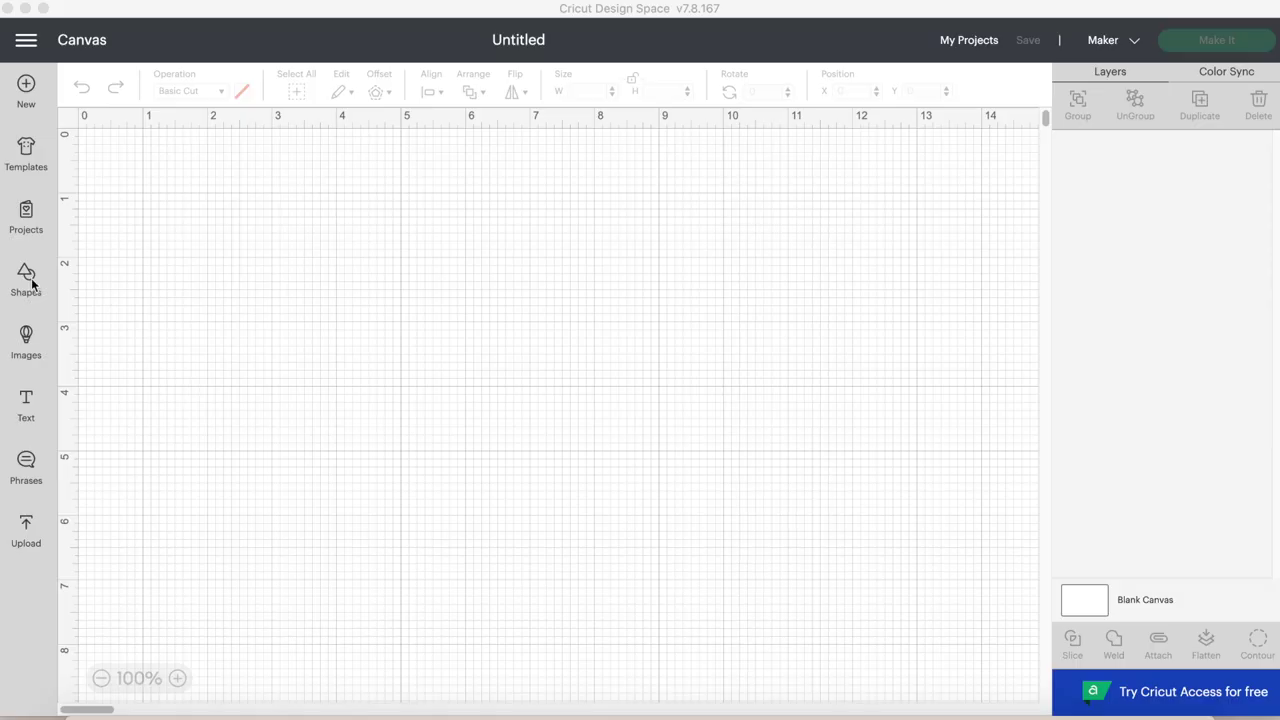
Add an 8.5-inch-wide circle to the Untitled canvas and start saving it.
click(26, 280)
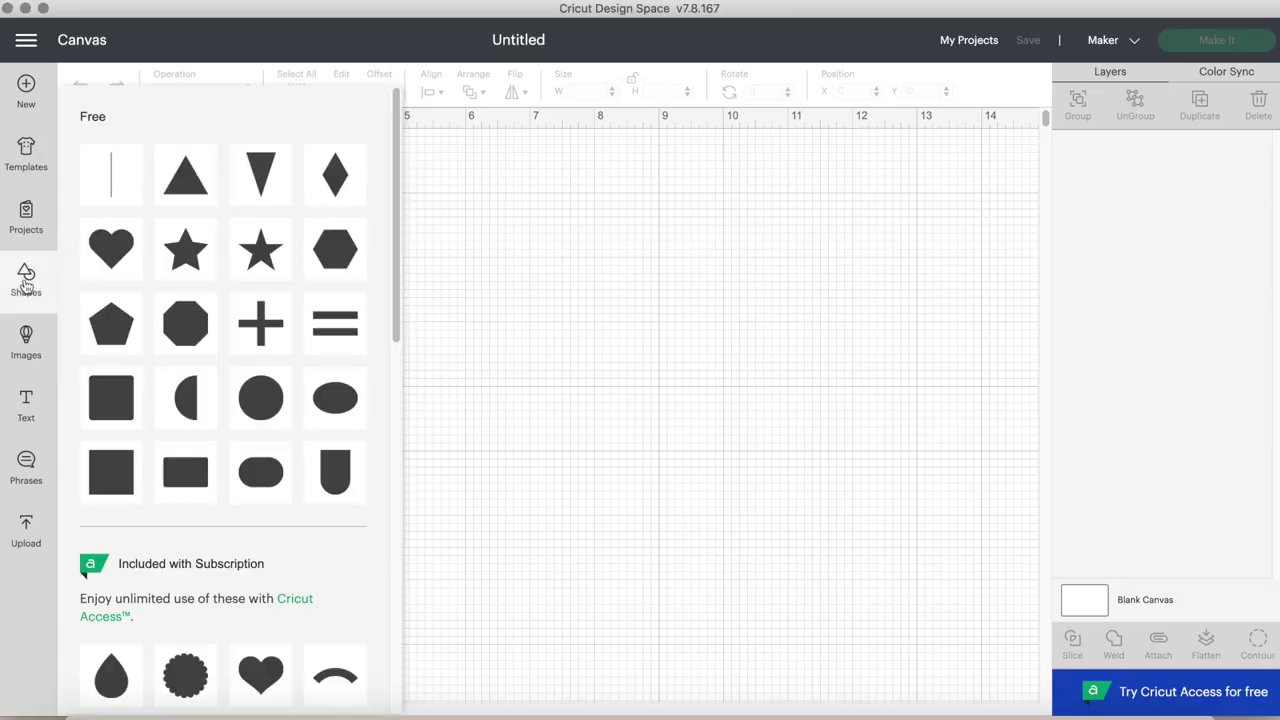
click(262, 399)
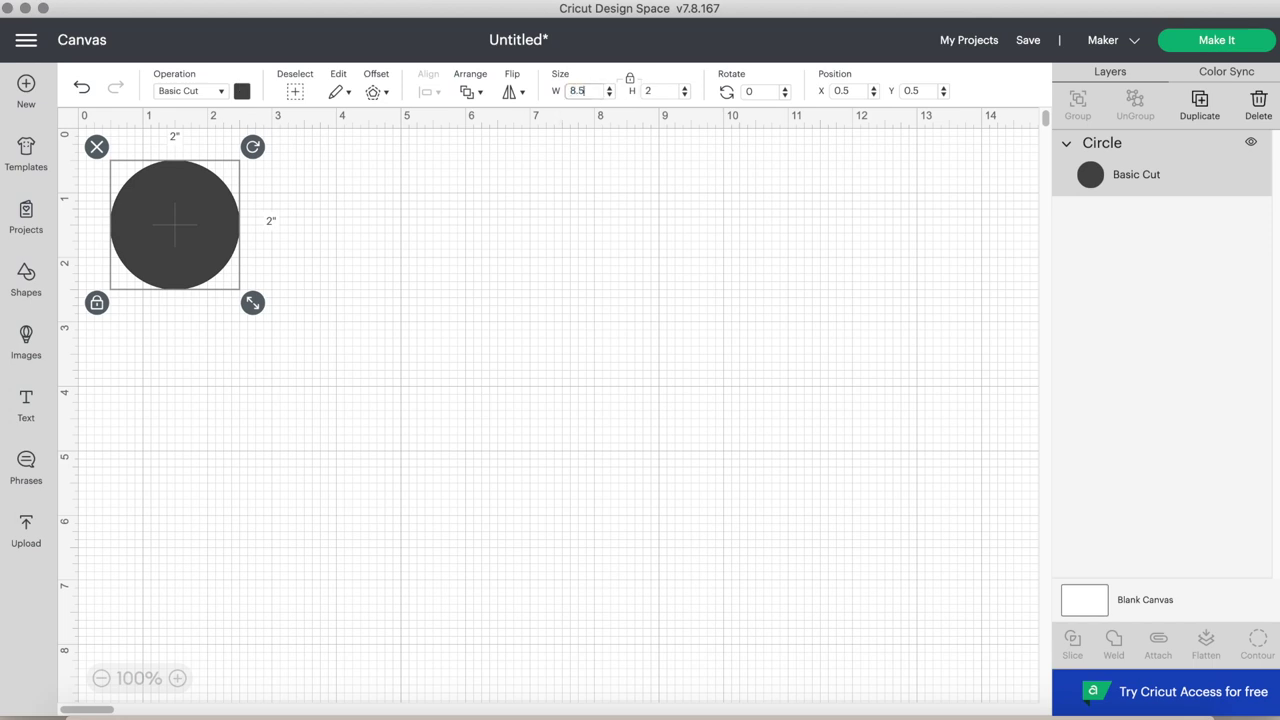
key(Return)
click(100, 679)
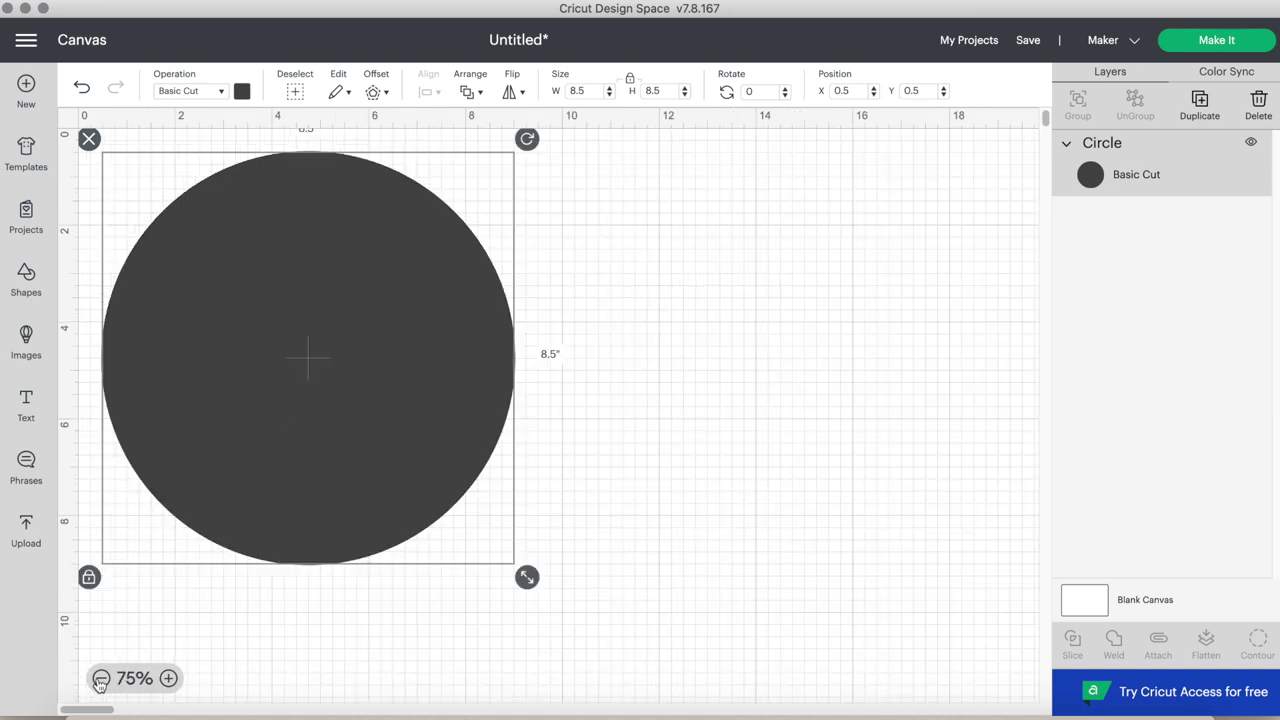
click(766, 392)
click(437, 353)
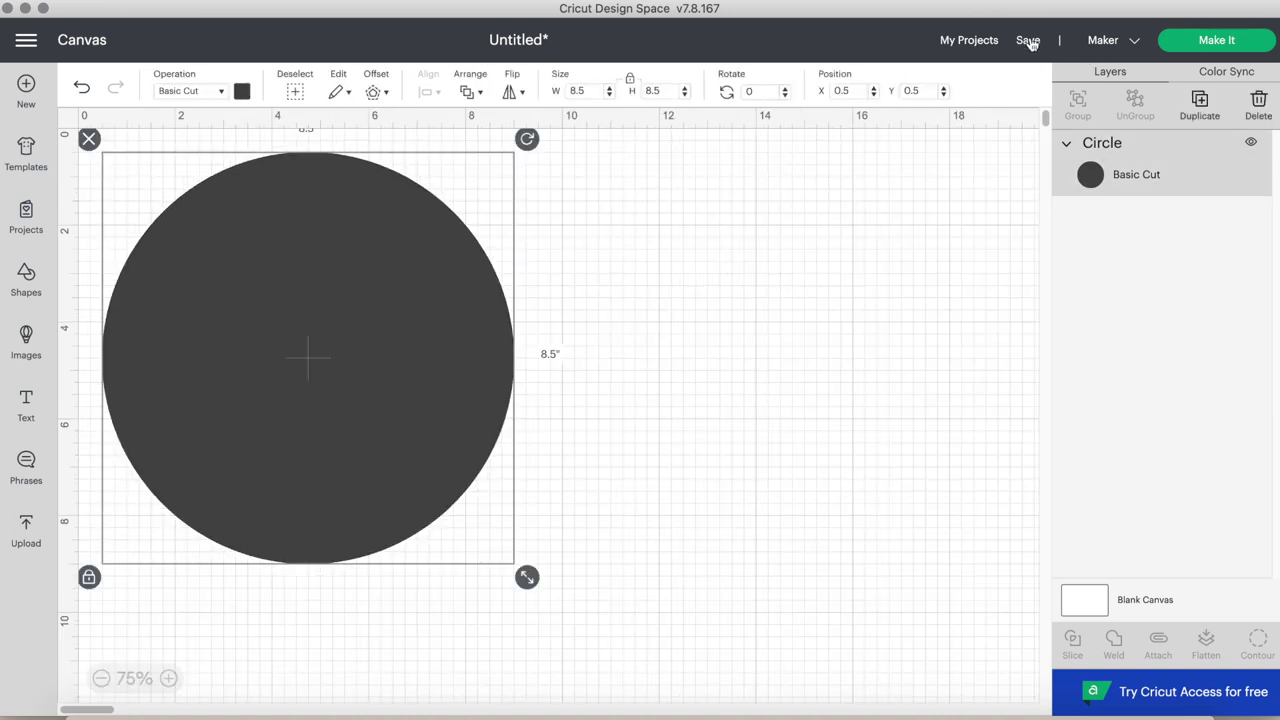
click(1028, 40)
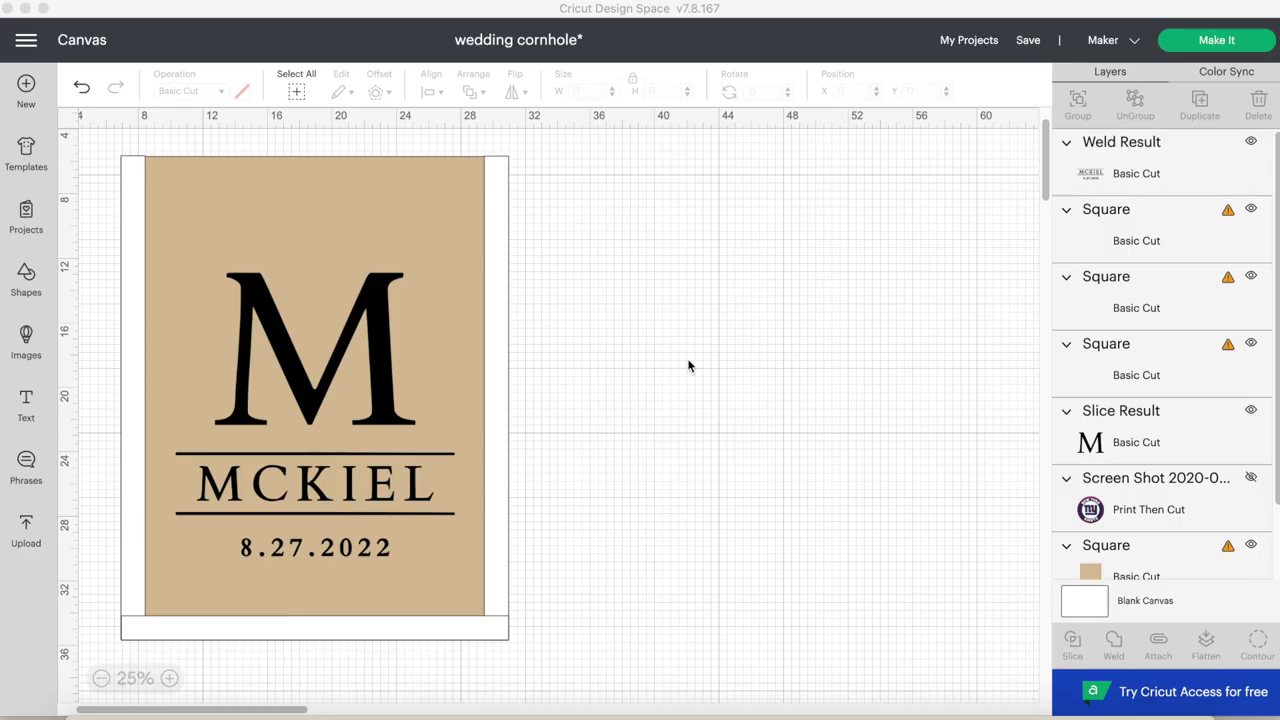